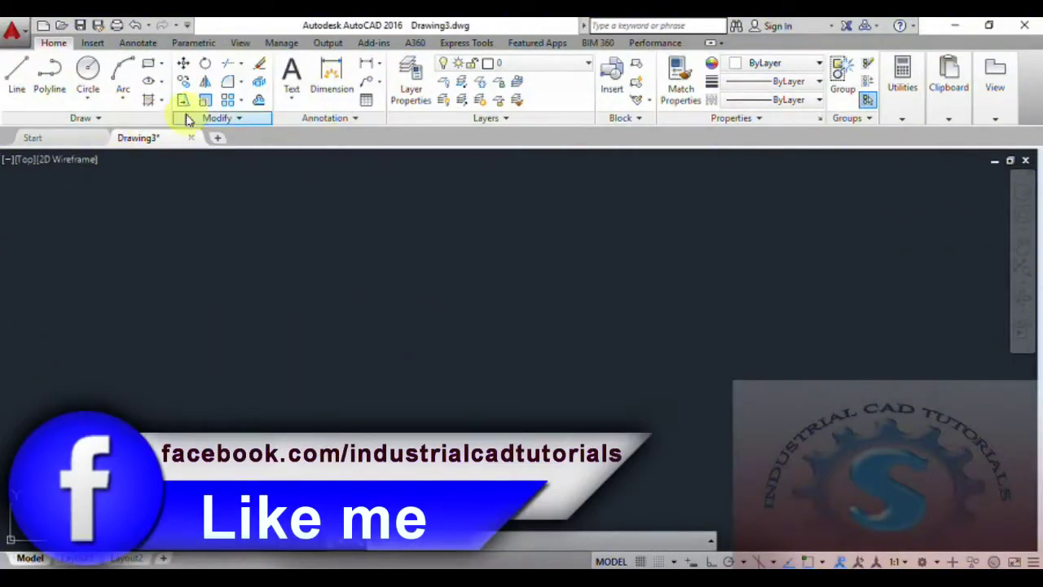
pyautogui.click(242, 119)
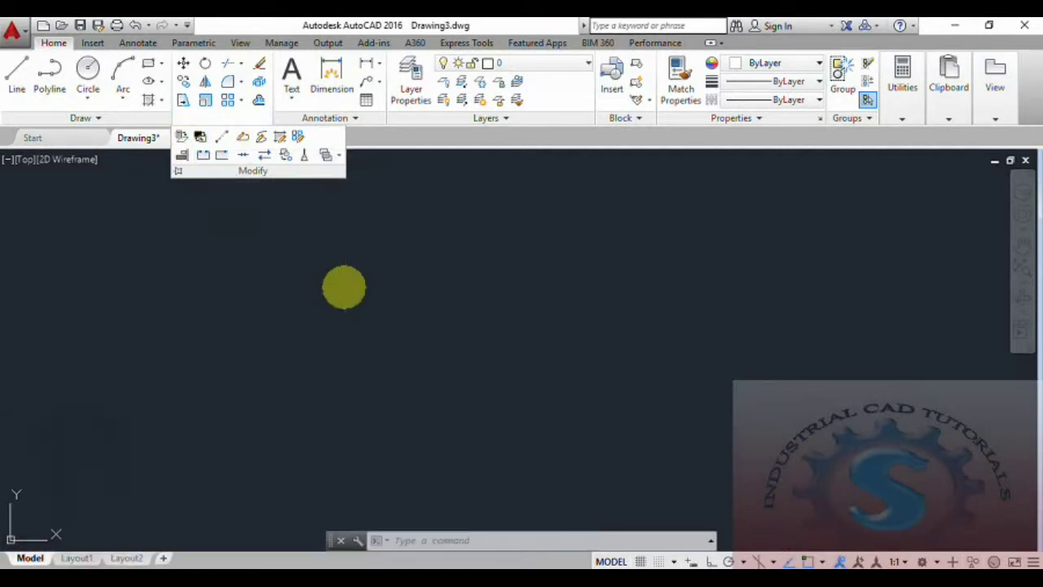
pyautogui.press('Escape')
pyautogui.press('Escape')
pyautogui.press('Escape')
# Draw a wide rectangle by two opposite corners in the middle of the drawing area
pyautogui.write('rec')
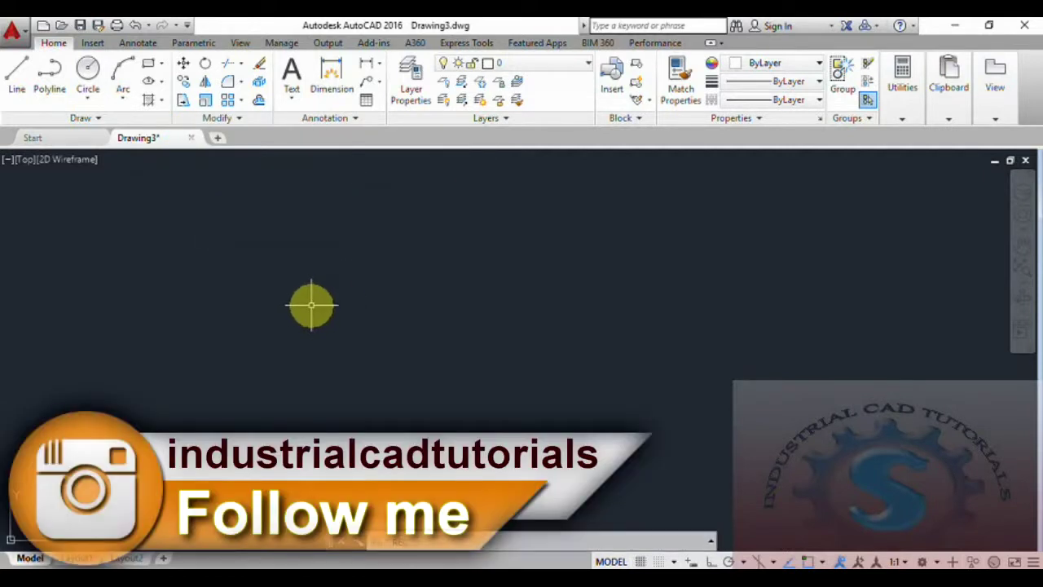
pyautogui.press('Return')
pyautogui.click(290, 281)
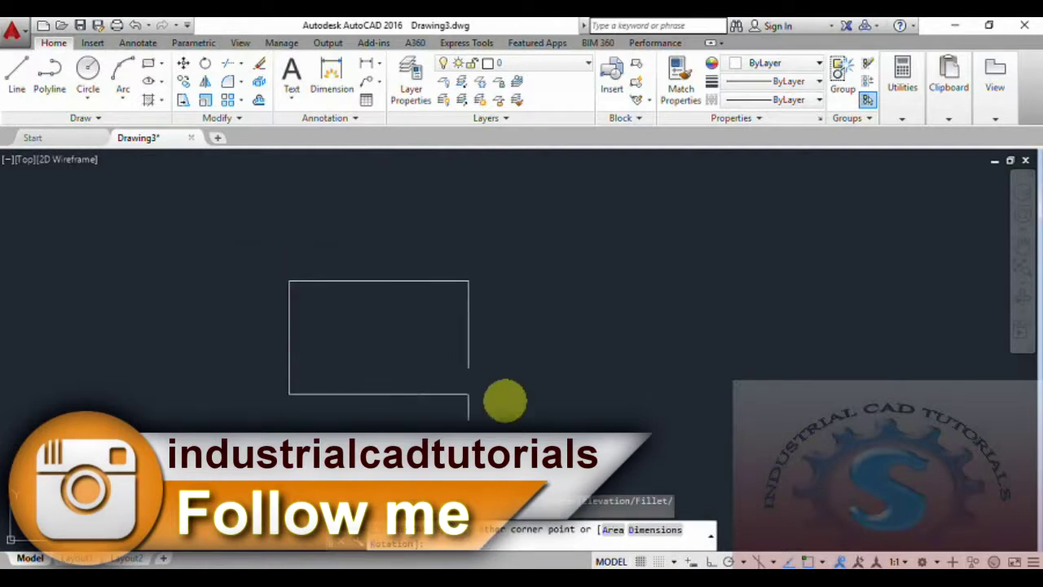
pyautogui.click(545, 413)
# Draw a horizontal line just above the rectangle, slightly longer than its top edge, with Ortho mode on
pyautogui.moveTo(607, 391)
pyautogui.mouseDown(button='middle')
pyautogui.moveTo(587, 386)
pyautogui.moveTo(587, 356)
pyautogui.mouseUp(button='middle')
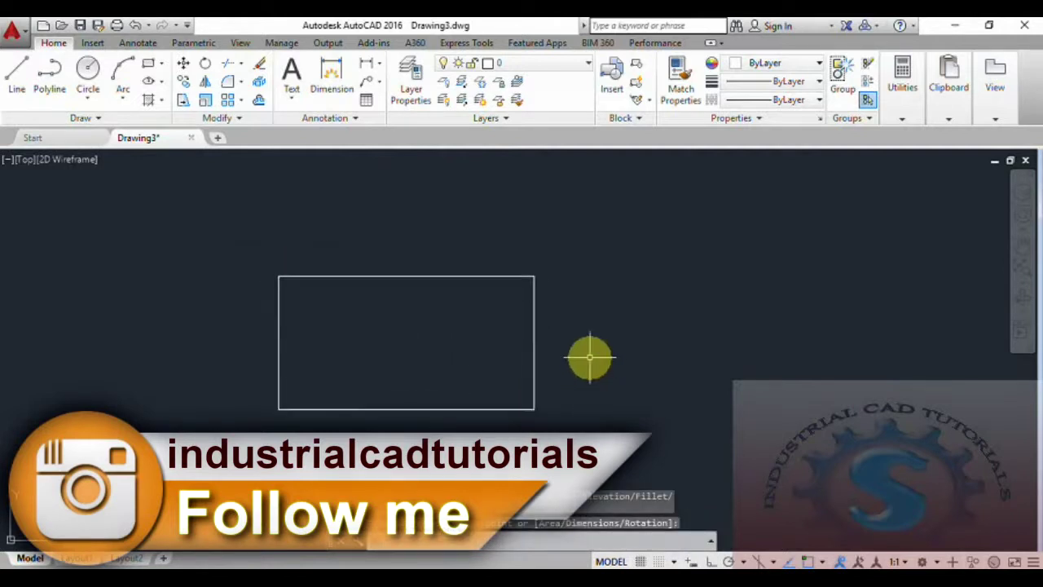
pyautogui.write('l')
pyautogui.press('Return')
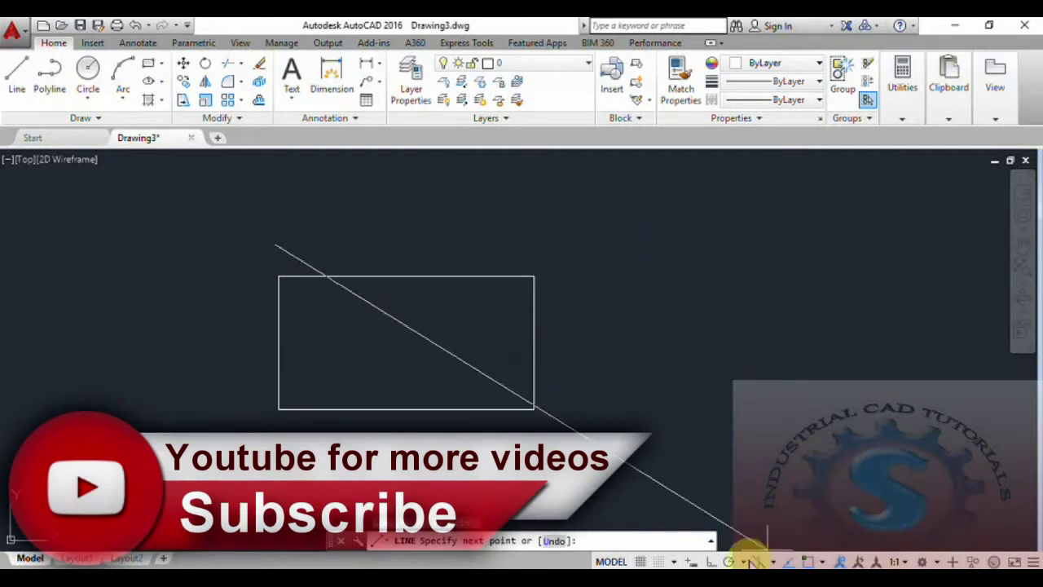
pyautogui.press('F8')
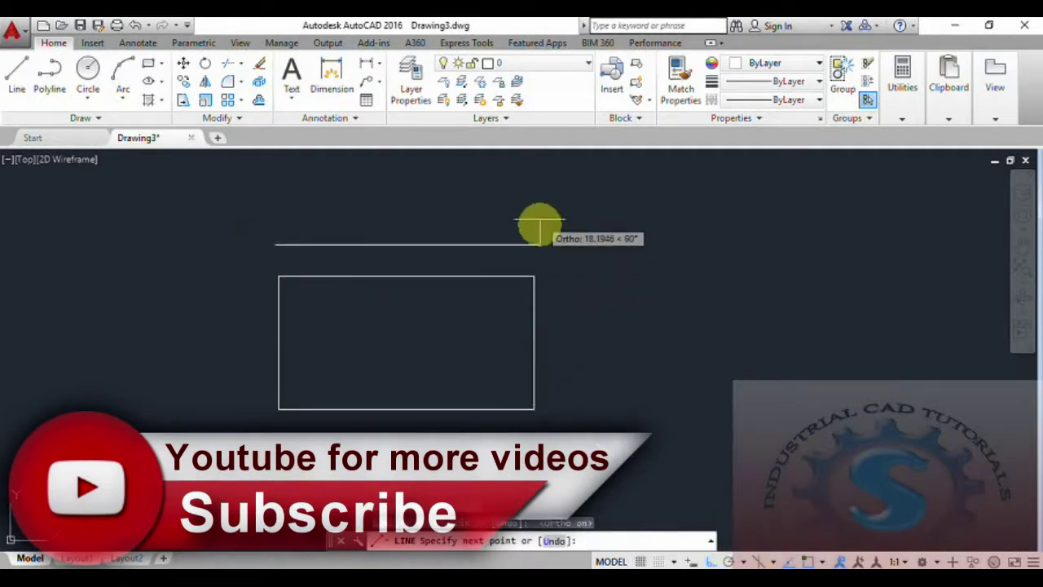
pyautogui.scroll(2, 411, 263)
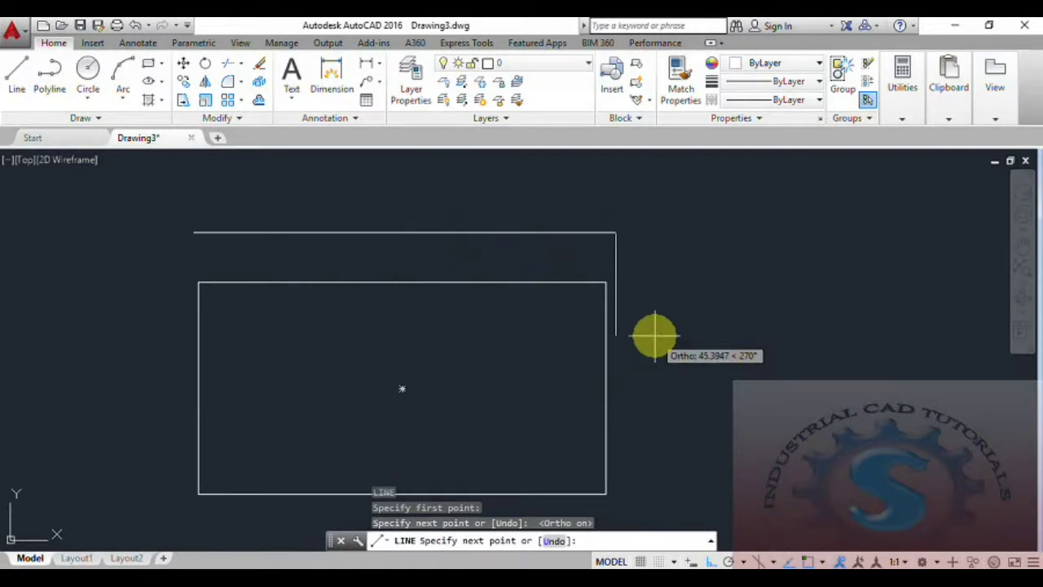
pyautogui.press('Return')
# Set the colour of the horizontal line above the rectangle to yellow and clear the selection
pyautogui.moveTo(577, 325); pyautogui.dragTo(582, 296, button='middle')
pyautogui.scroll(-2, 549, 331)
pyautogui.scroll(2, 533, 328)
pyautogui.moveTo(533, 328)
pyautogui.mouseDown(button='middle')
pyautogui.moveTo(537, 349)
pyautogui.moveTo(551, 344)
pyautogui.mouseUp(button='middle')
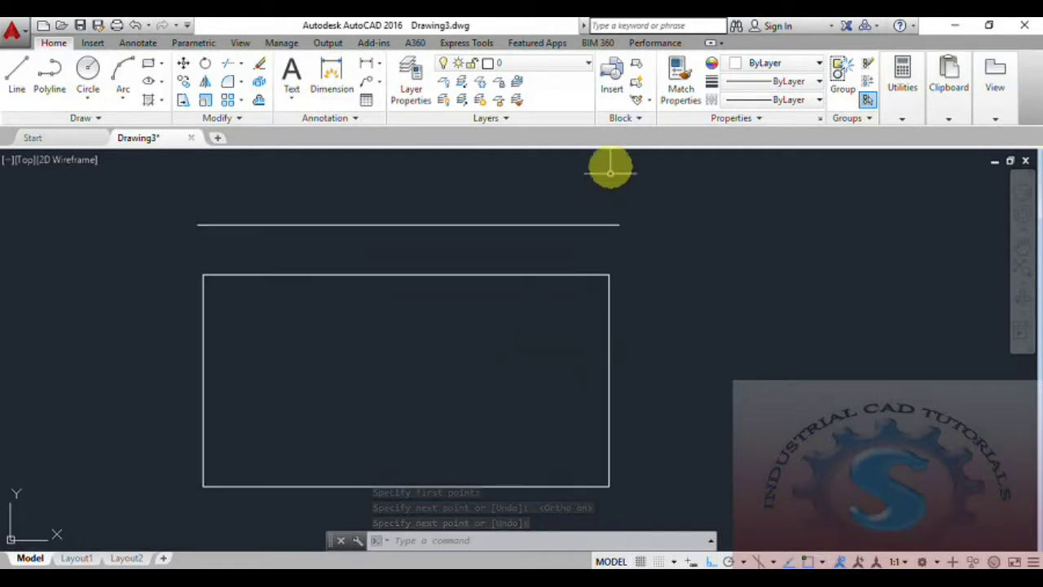
pyautogui.click(589, 240)
pyautogui.click(470, 210)
pyautogui.click(817, 64)
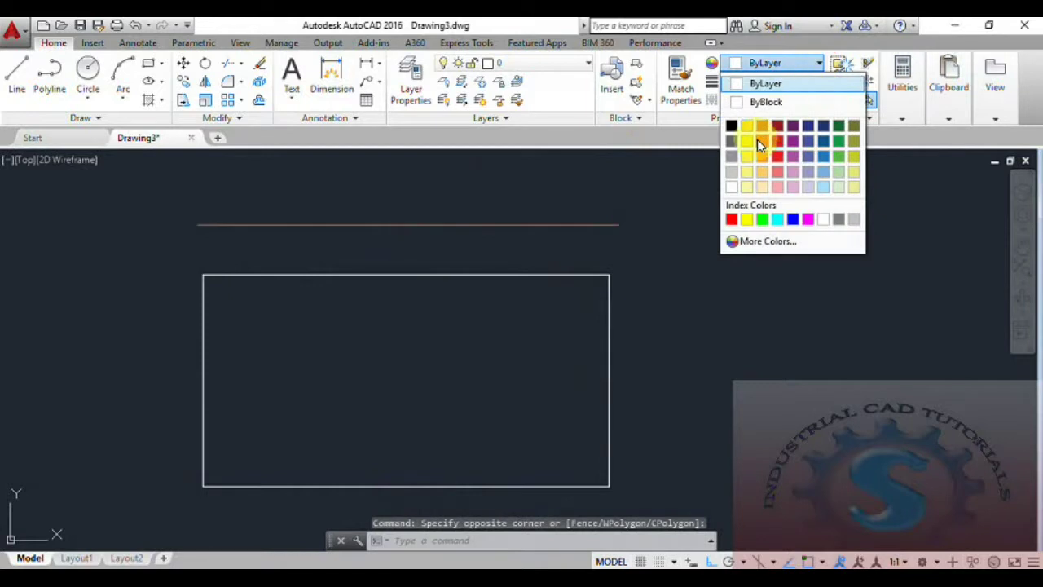
pyautogui.click(747, 219)
pyautogui.press('Escape')
pyautogui.click(676, 398)
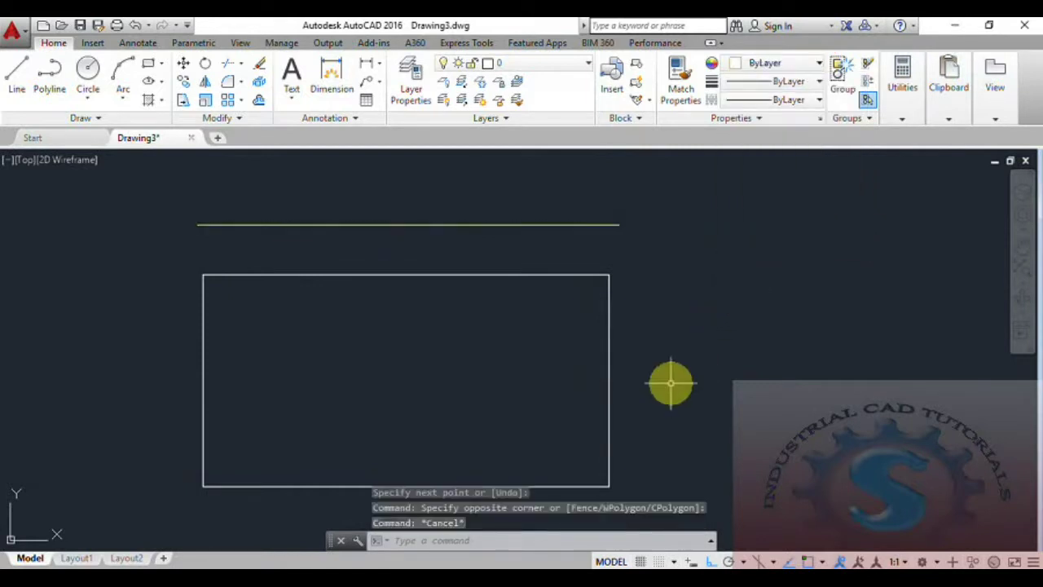
# Set the rectangle's colour to Red and clear the selection
pyautogui.click(415, 252)
pyautogui.click(784, 100)
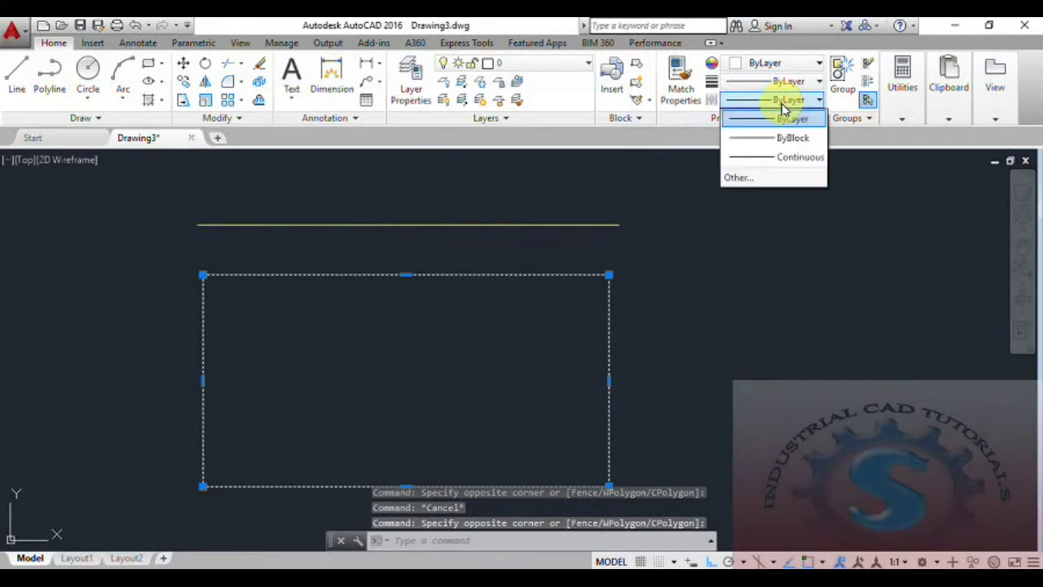
pyautogui.click(783, 119)
pyautogui.click(775, 64)
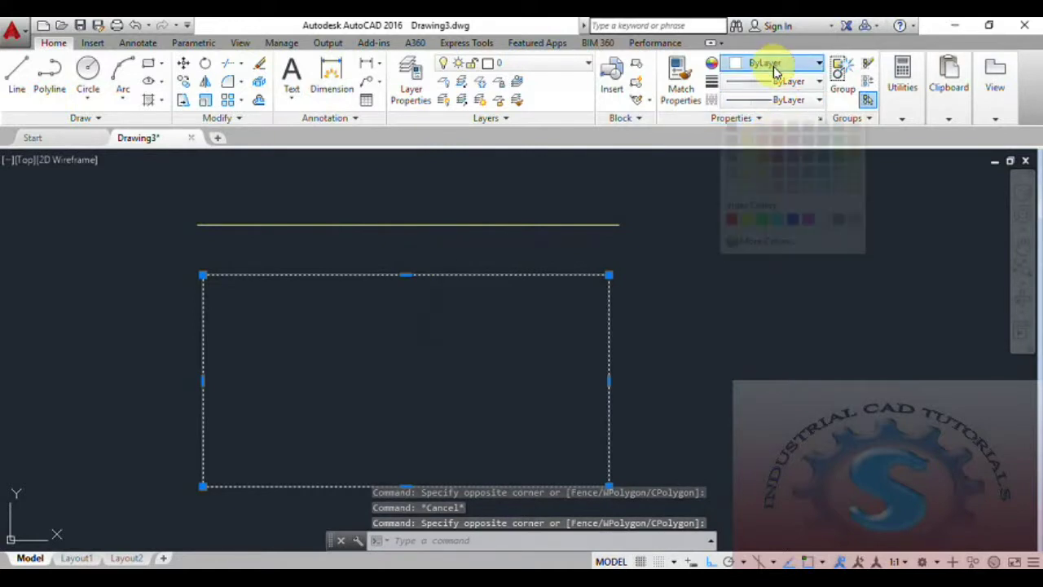
pyautogui.click(731, 219)
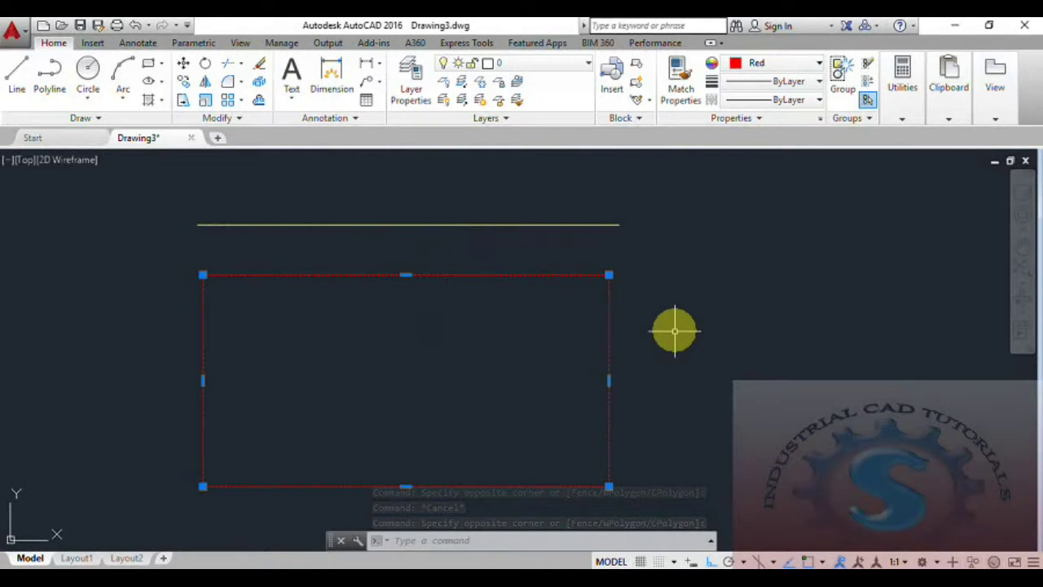
pyautogui.moveTo(676, 328); pyautogui.dragTo(675, 310, button='middle')
pyautogui.click(674, 310)
pyautogui.press('Escape')
# Reset the yellow line's properties with Set to ByLayer, answering Yes to changing ByBlock to ByLayer and to including blocks
pyautogui.moveTo(506, 345); pyautogui.dragTo(543, 361, button='middle')
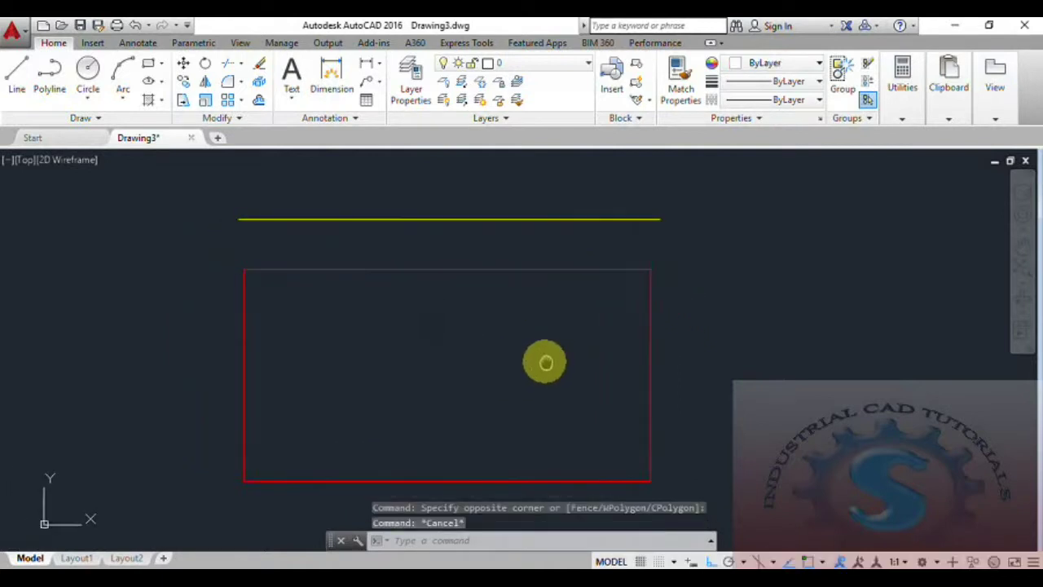
pyautogui.click(244, 120)
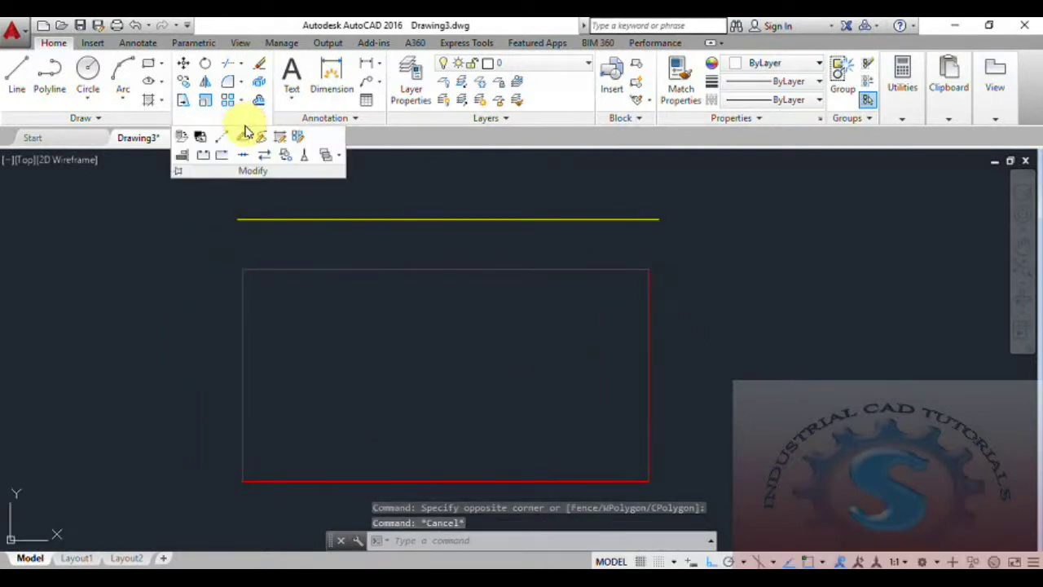
pyautogui.click(183, 140)
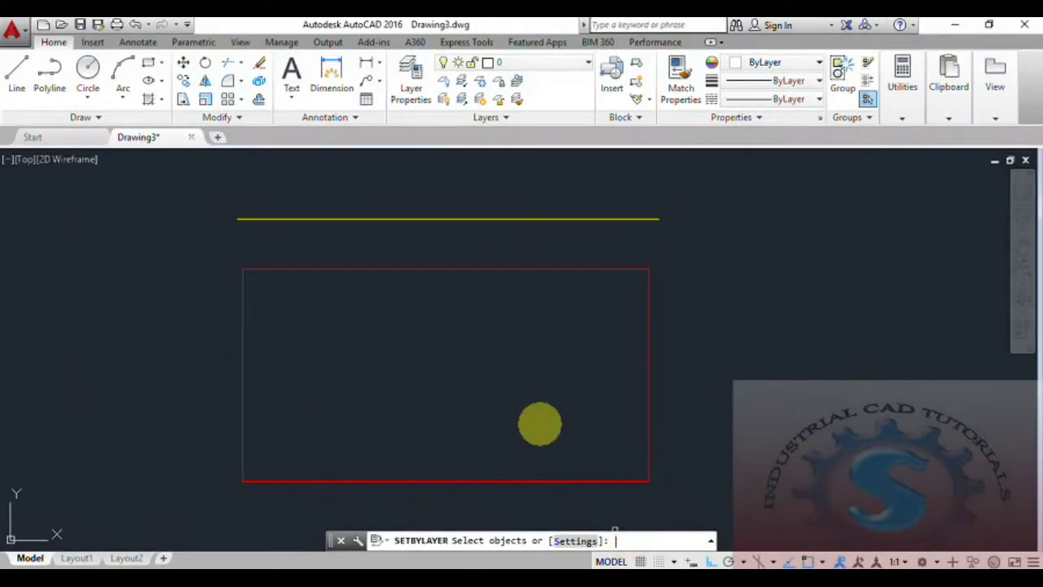
pyautogui.click(490, 218)
pyautogui.press('Return')
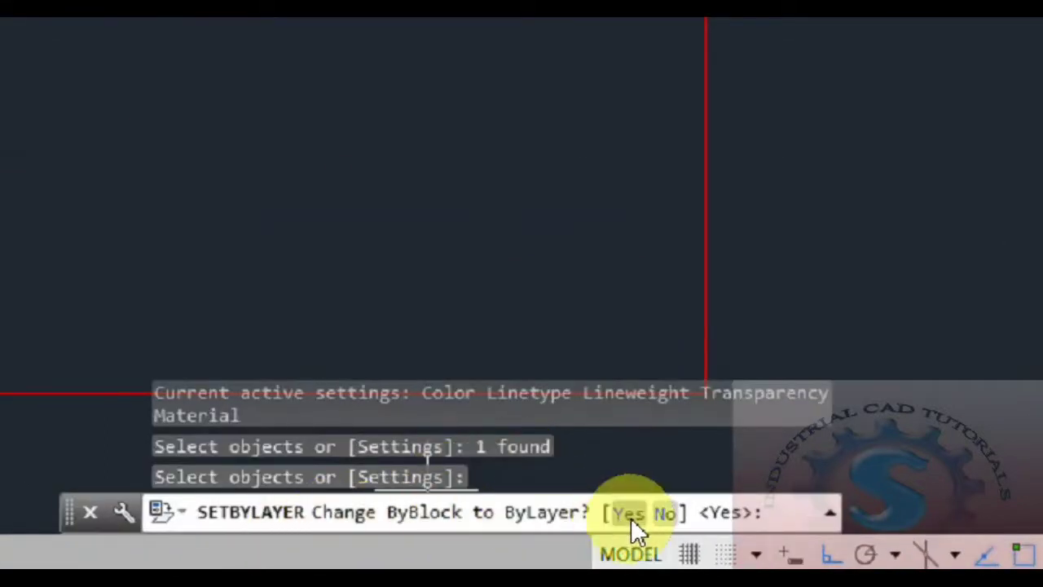
pyautogui.write('Y')
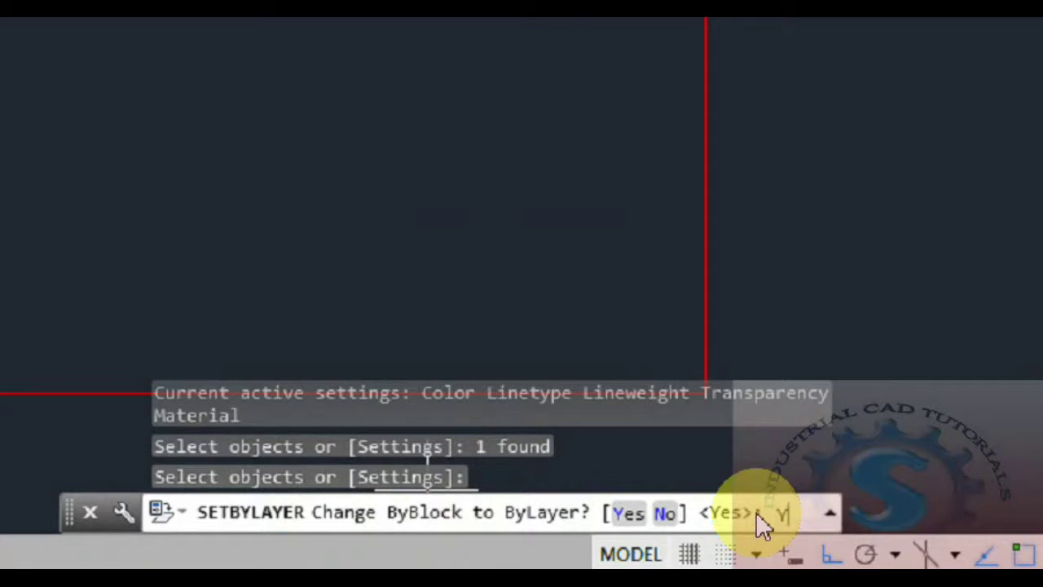
pyautogui.press('Return')
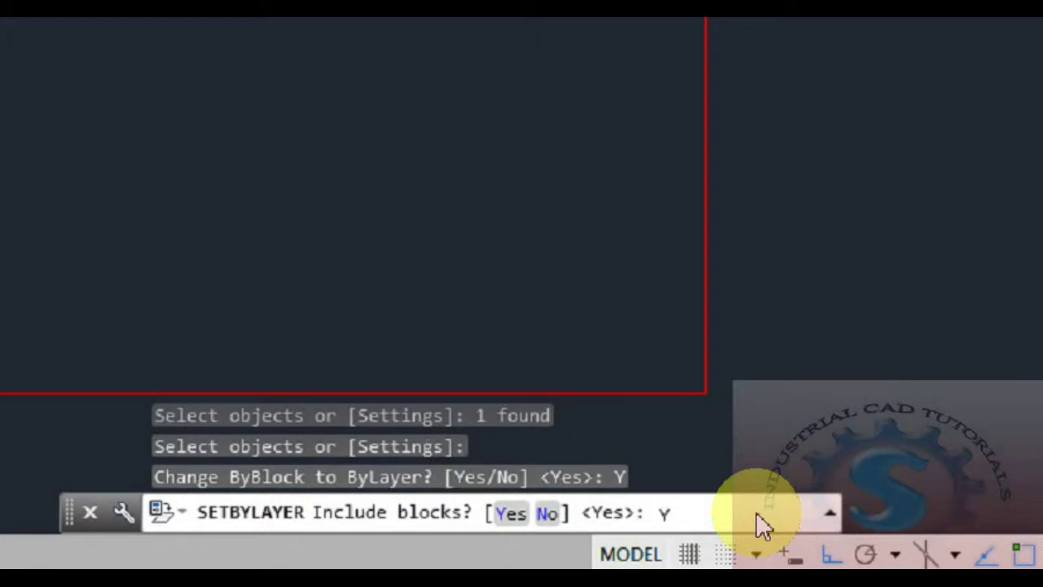
pyautogui.write('Y')
pyautogui.press('Return')
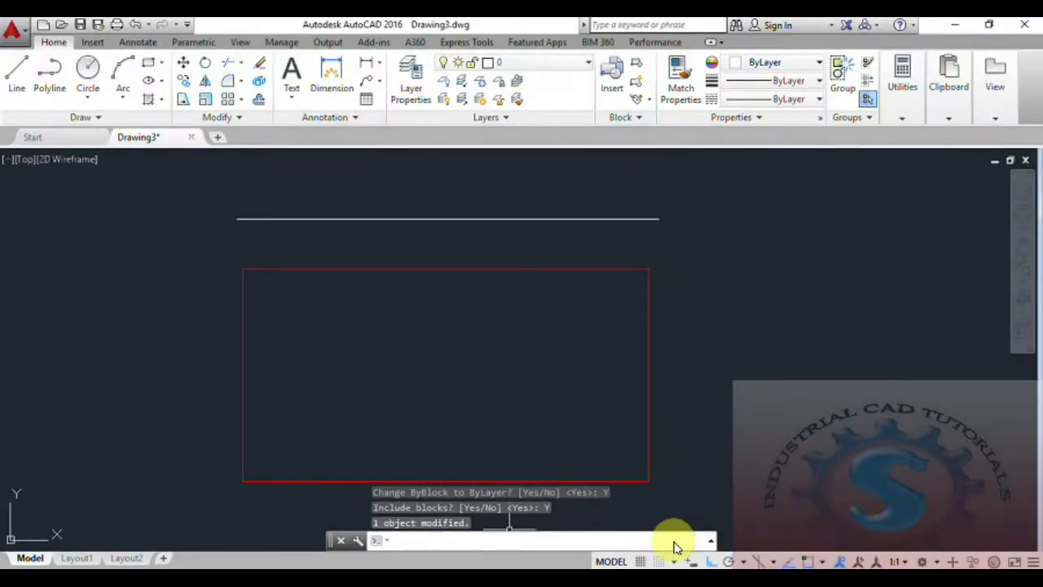
# Reset the red rectangle's properties with Set to ByLayer, answering Yes to changing ByBlock to ByLayer and to including blocks
pyautogui.moveTo(496, 269)
pyautogui.mouseDown(button='middle')
pyautogui.moveTo(484, 268)
pyautogui.moveTo(477, 291)
pyautogui.mouseUp(button='middle')
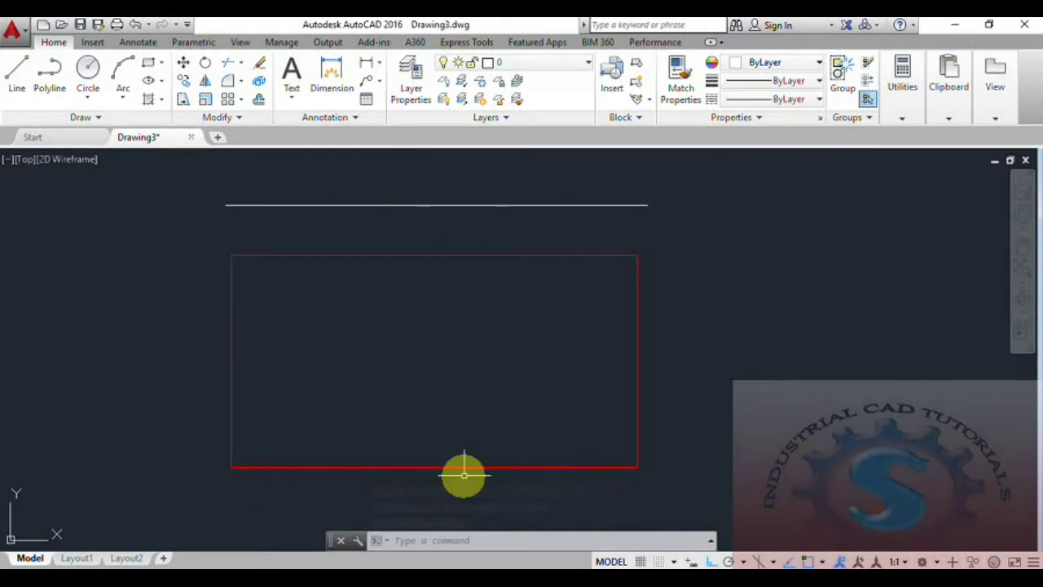
pyautogui.click(234, 119)
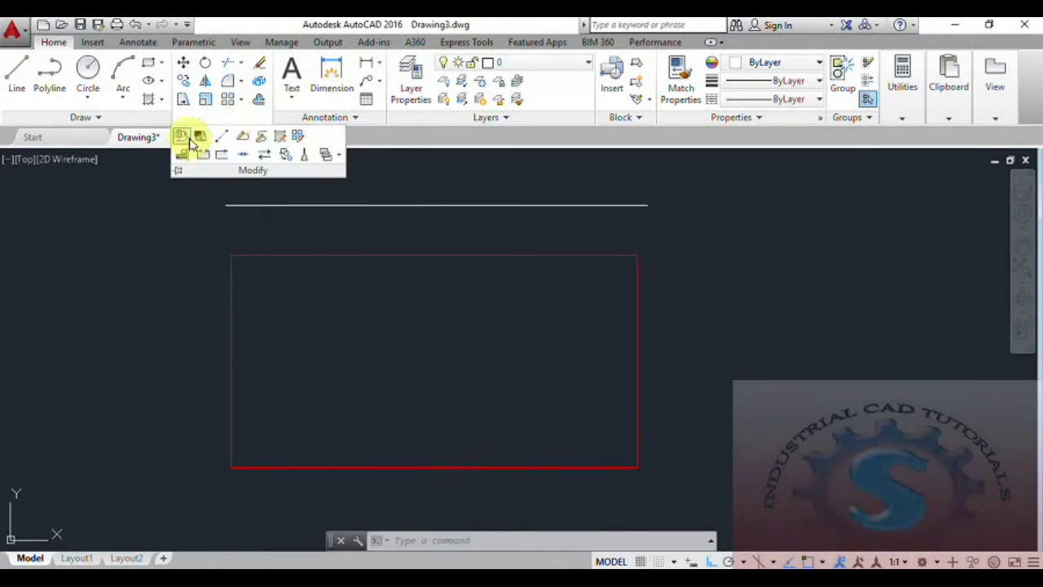
pyautogui.click(187, 139)
pyautogui.click(536, 255)
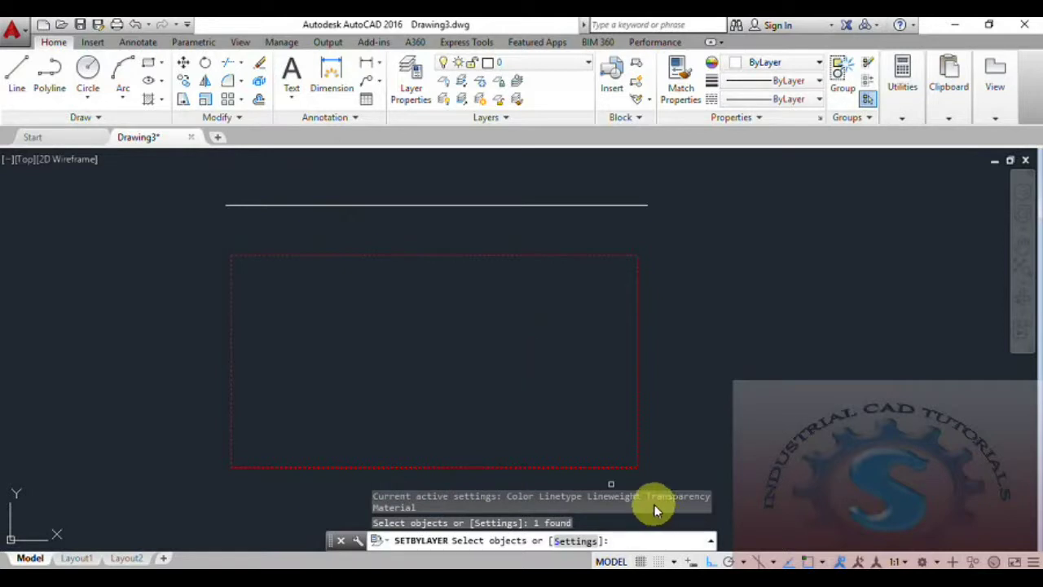
pyautogui.press('Return')
pyautogui.write('Y')
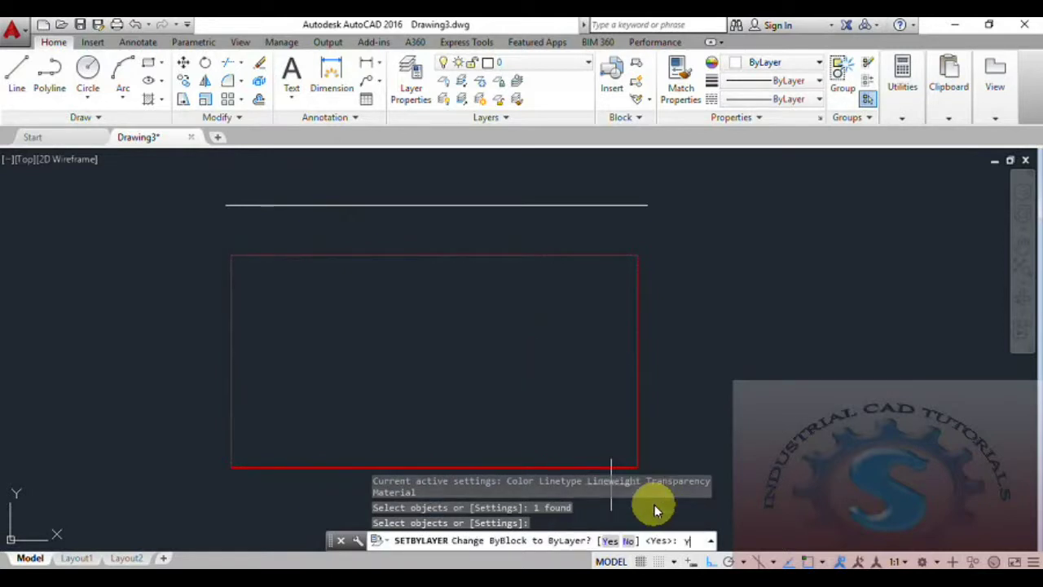
pyautogui.press('Return')
pyautogui.write('Y')
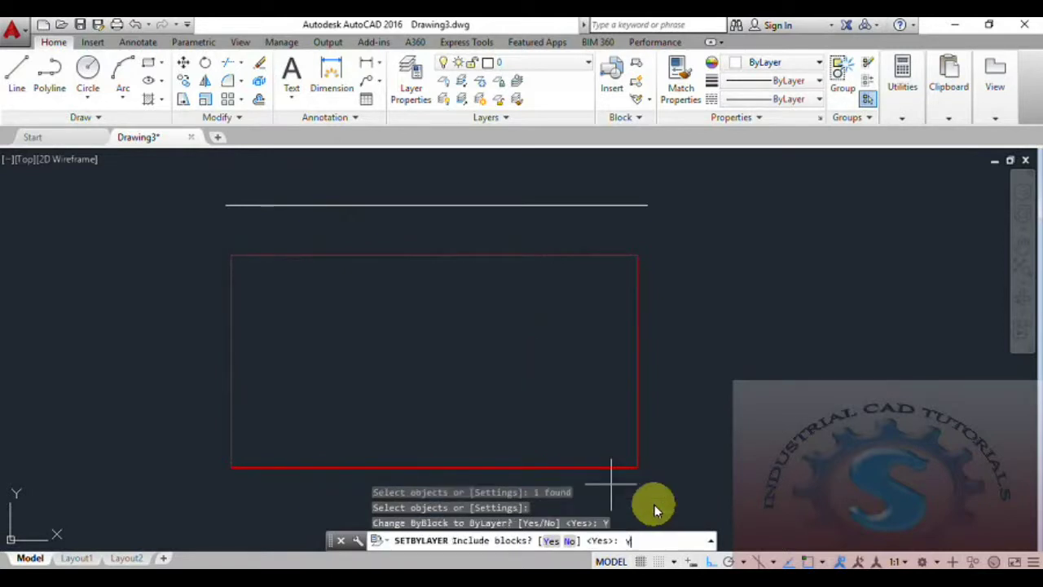
pyautogui.press('Return')
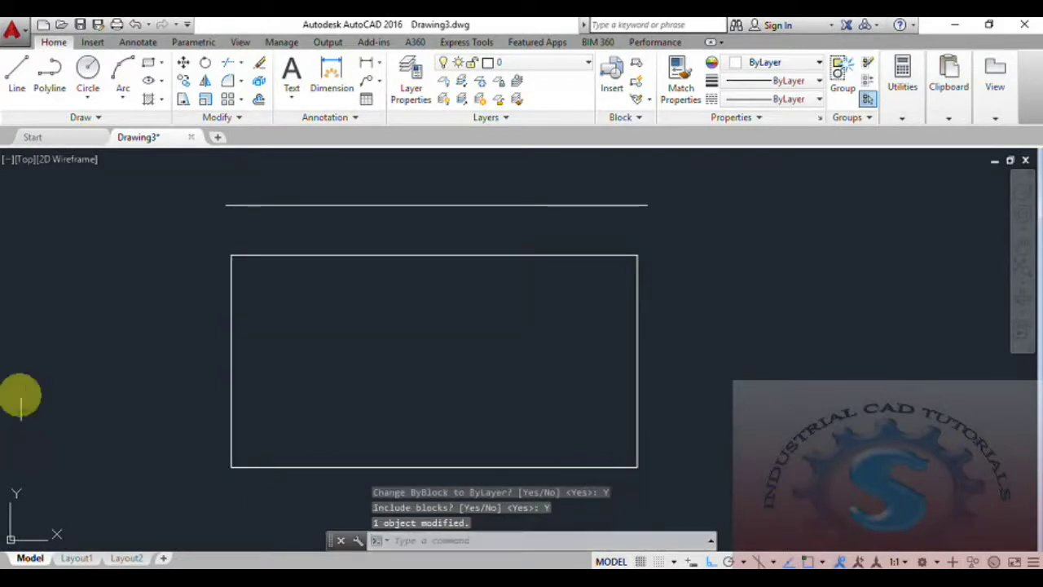
pyautogui.moveTo(342, 382); pyautogui.dragTo(318, 368, button='middle')
pyautogui.click(818, 63)
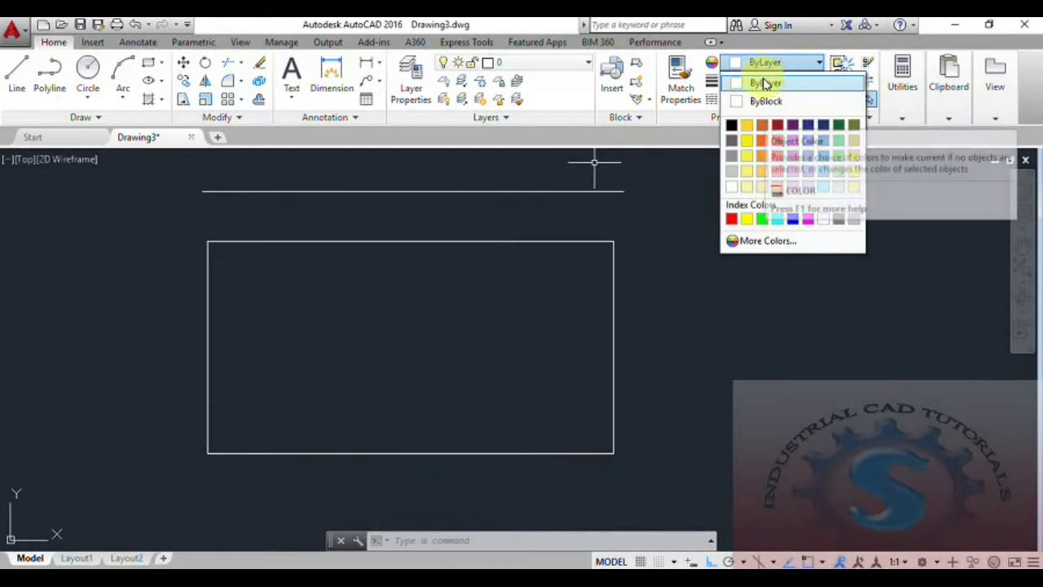
pyautogui.click(617, 163)
pyautogui.moveTo(773, 331)
pyautogui.mouseDown(button='middle')
pyautogui.moveTo(760, 349)
pyautogui.moveTo(671, 366)
pyautogui.mouseUp(button='middle')
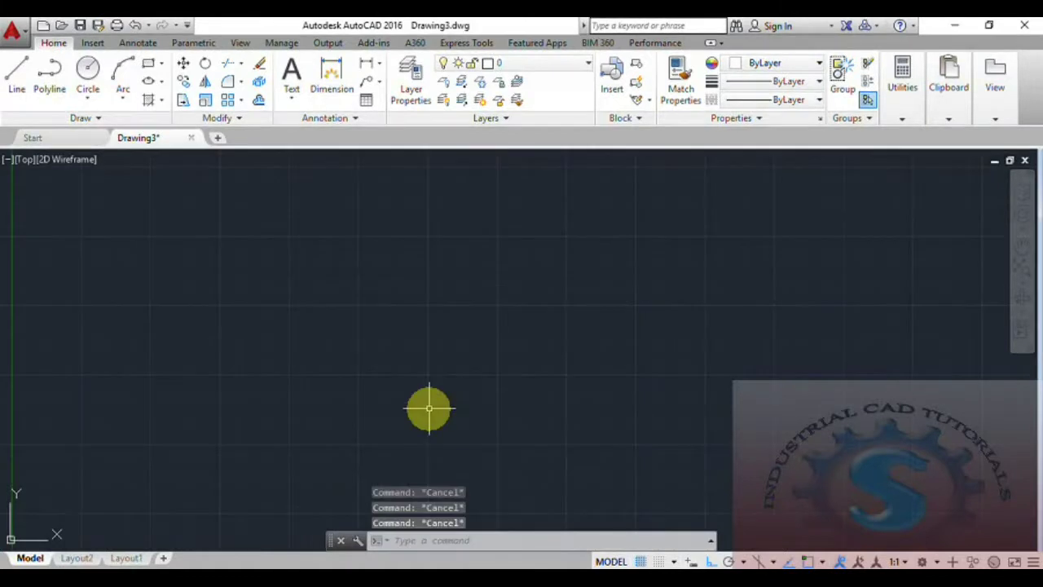
# Try to run the Change Space command from model space
pyautogui.click(239, 118)
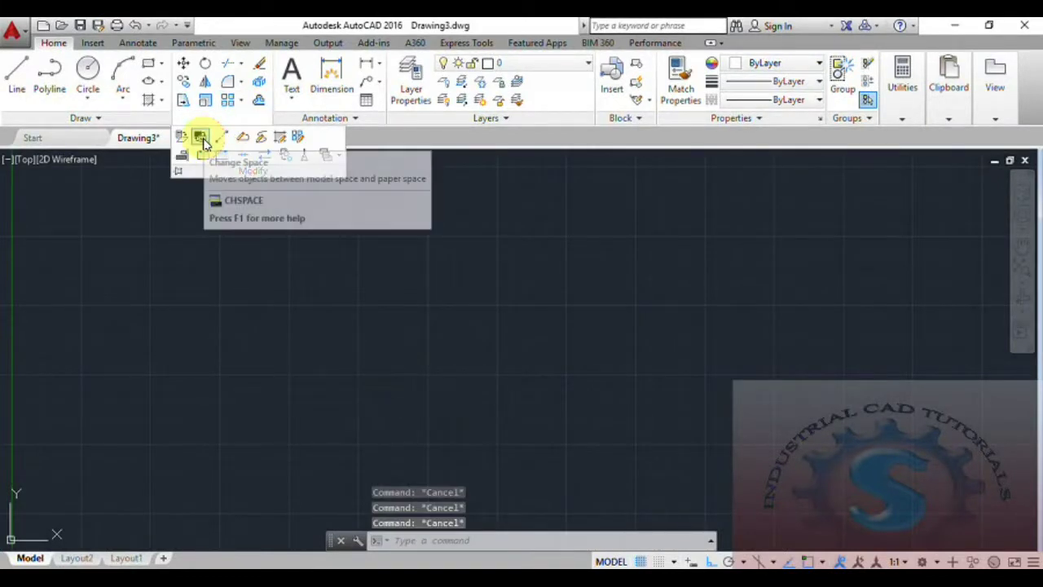
pyautogui.click(203, 139)
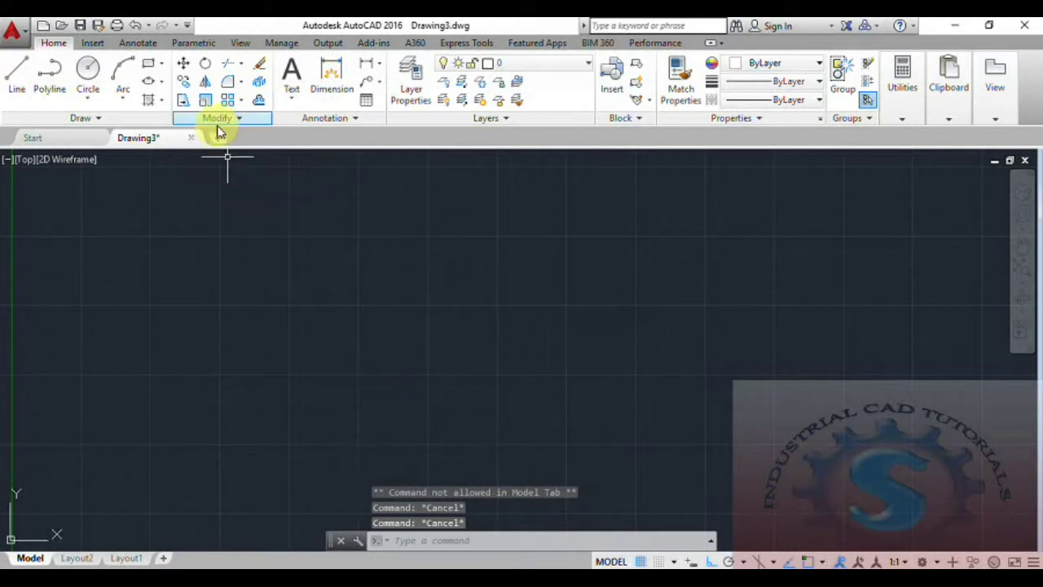
pyautogui.click(221, 122)
pyautogui.click(203, 132)
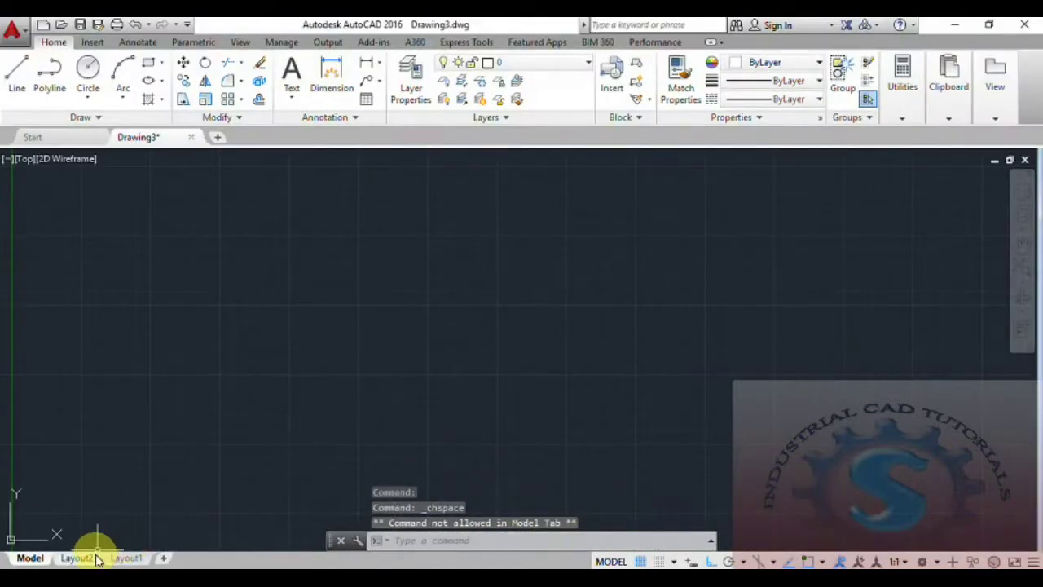
# Switch to Layout2 and draw a circle of radius 20 in the upper-left part of the viewport area
pyautogui.click(89, 559)
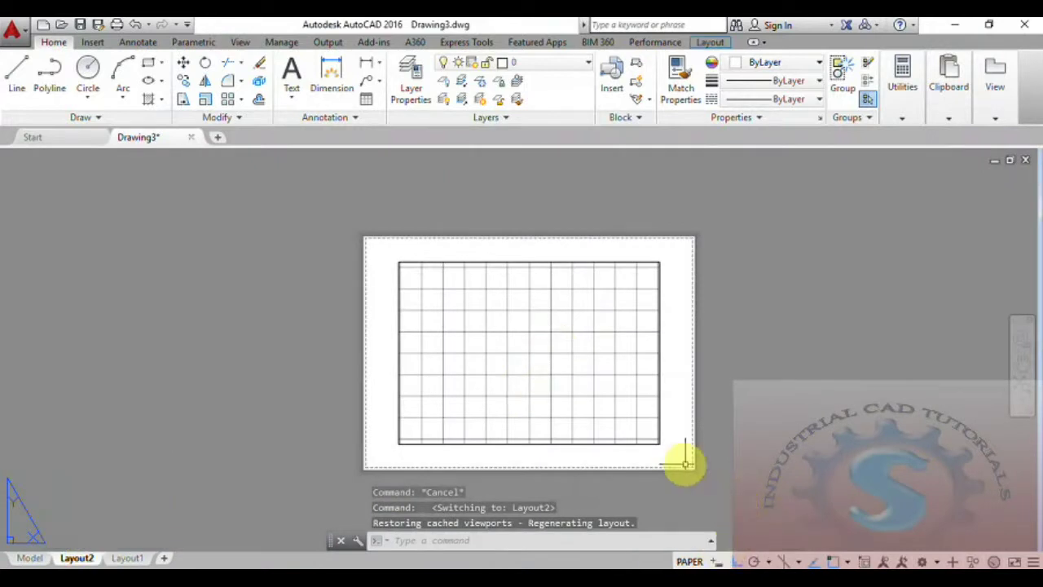
pyautogui.moveTo(682, 463); pyautogui.dragTo(641, 463, button='middle')
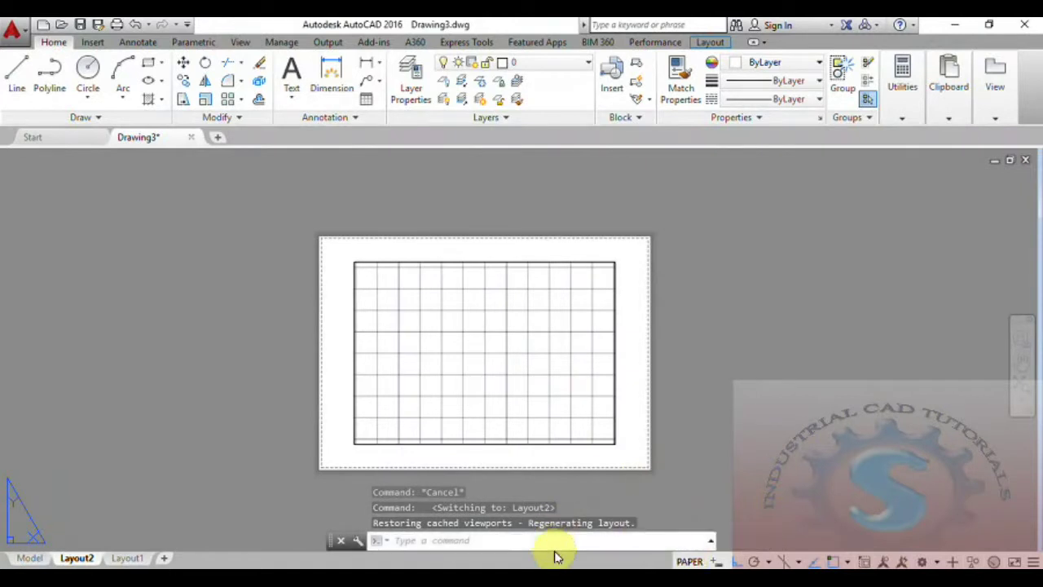
pyautogui.scroll(3, 382, 324)
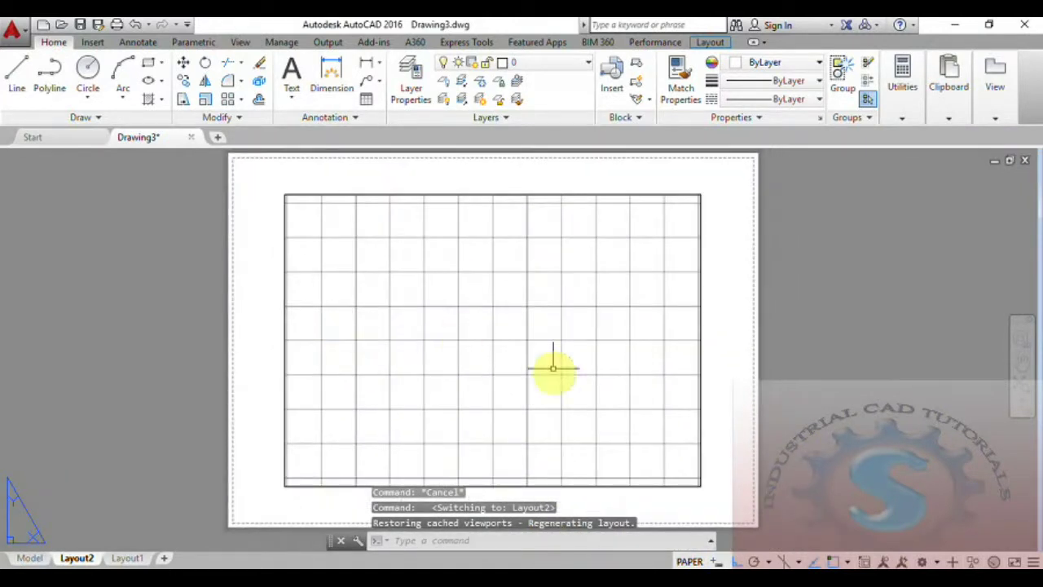
pyautogui.click(88, 67)
pyautogui.click(366, 263)
pyautogui.press('Return')
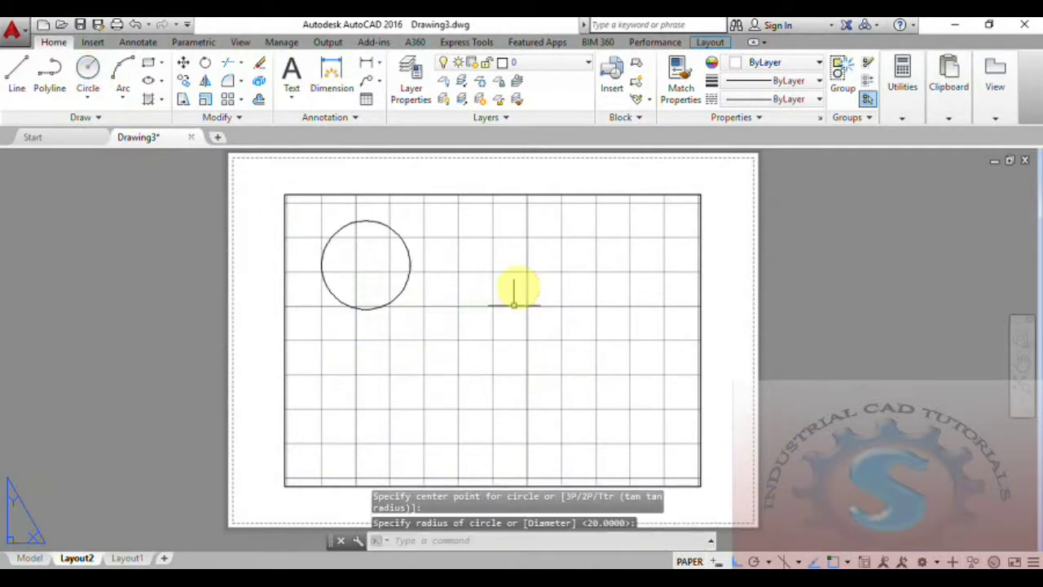
# Draw a second circle below the first one and a large rectangle in the upper-right part of the viewport area
pyautogui.click(92, 78)
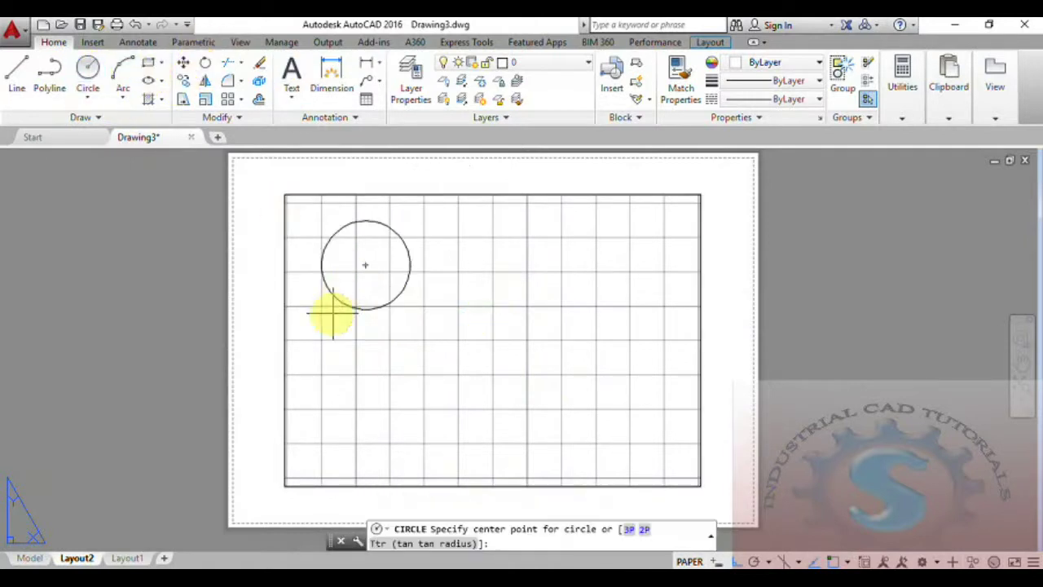
pyautogui.click(338, 379)
pyautogui.click(386, 421)
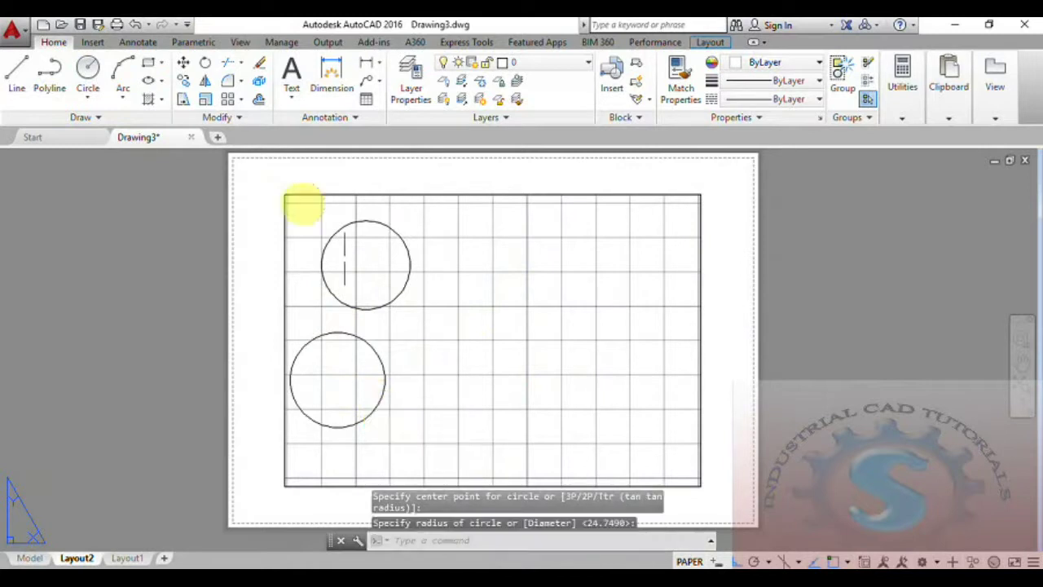
pyautogui.click(150, 63)
pyautogui.click(458, 224)
pyautogui.click(655, 345)
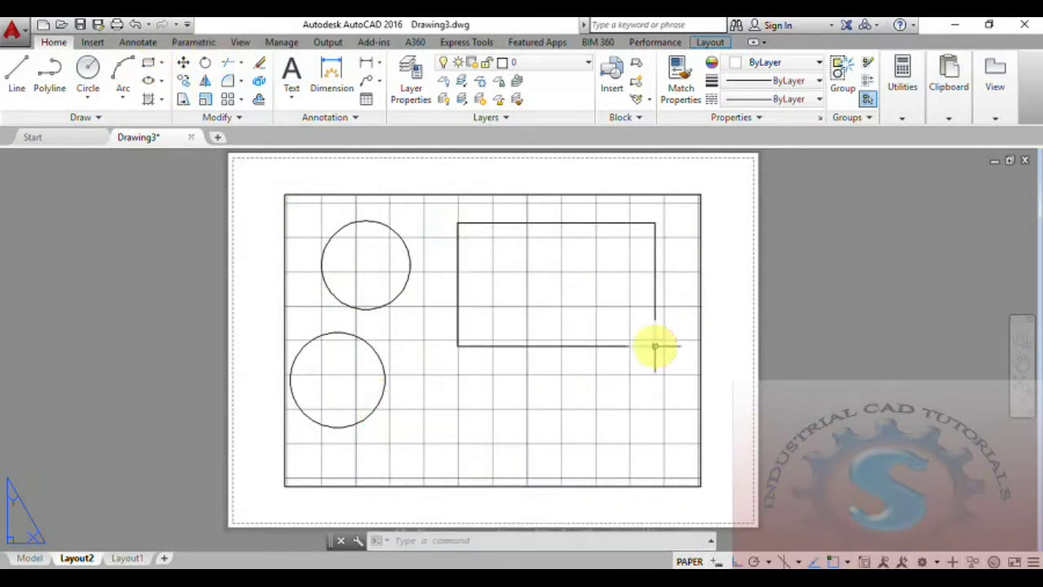
# Draw a flat horizontal ellipse below the rectangle, near the lower-right corner of the viewport area
pyautogui.click(150, 80)
pyautogui.click(555, 440)
pyautogui.click(648, 440)
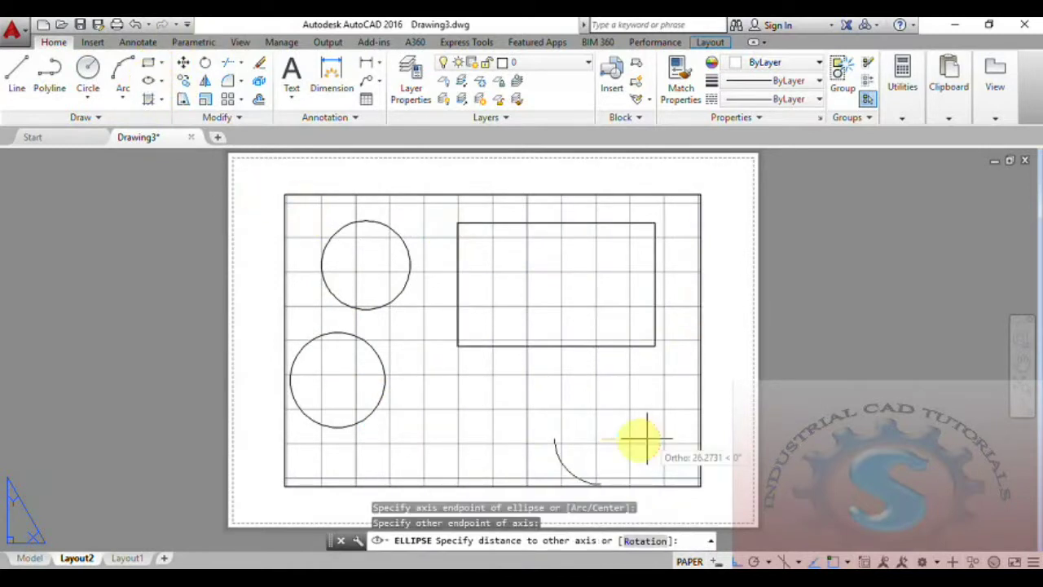
pyautogui.click(606, 423)
pyautogui.scroll(-3, 640, 438)
pyautogui.scroll(4, 634, 435)
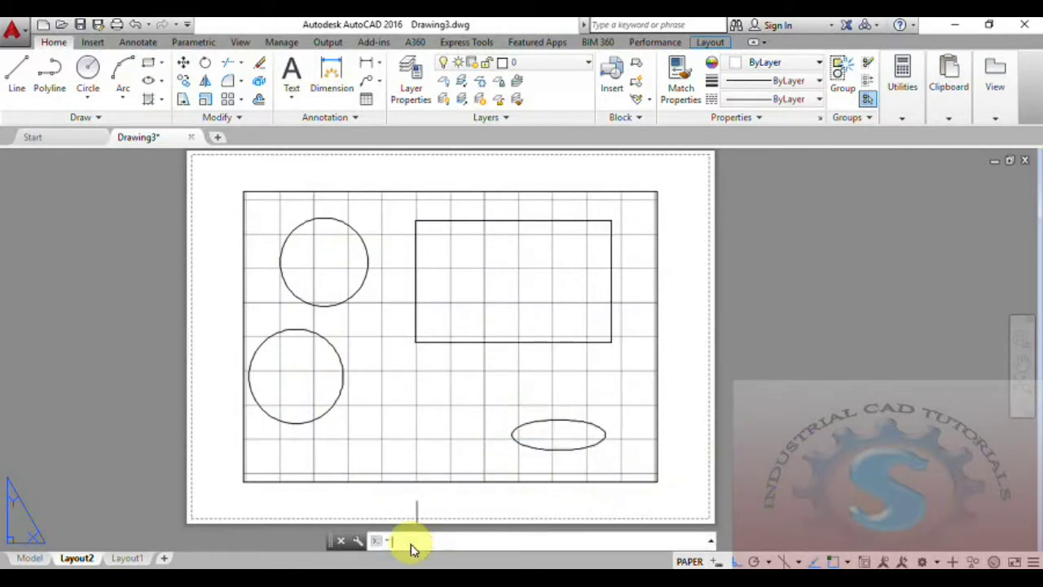
# Move the upper circle from paper space to model space with the Change Space (CHSPACE) command
pyautogui.write('hspace')
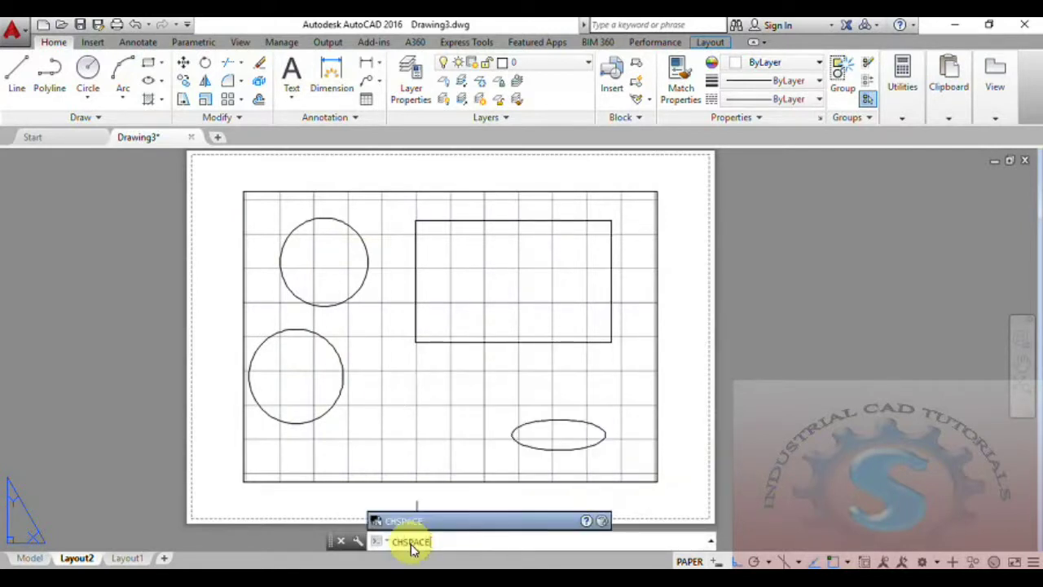
pyautogui.press('Return')
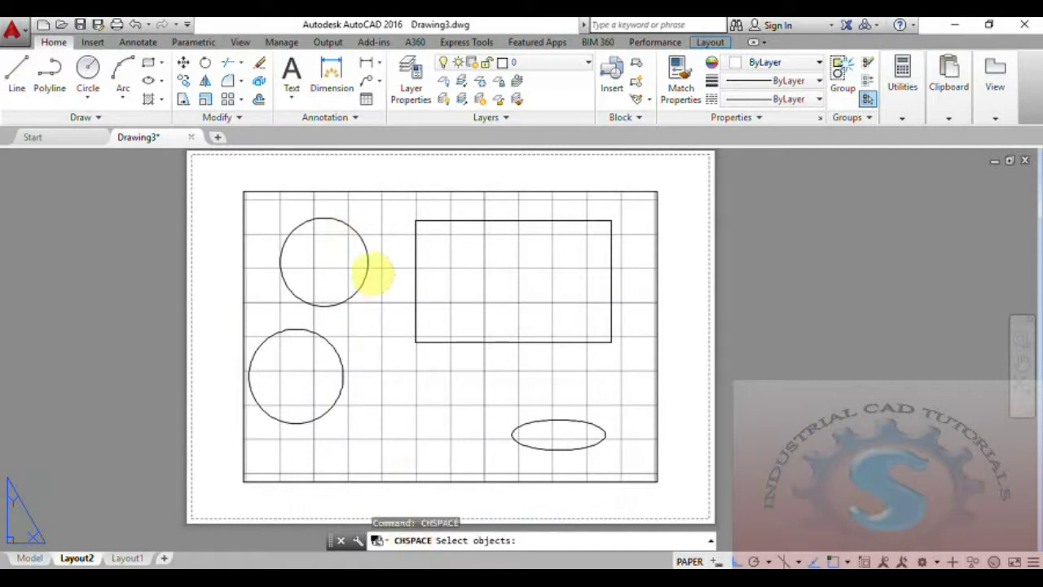
pyautogui.press('Return')
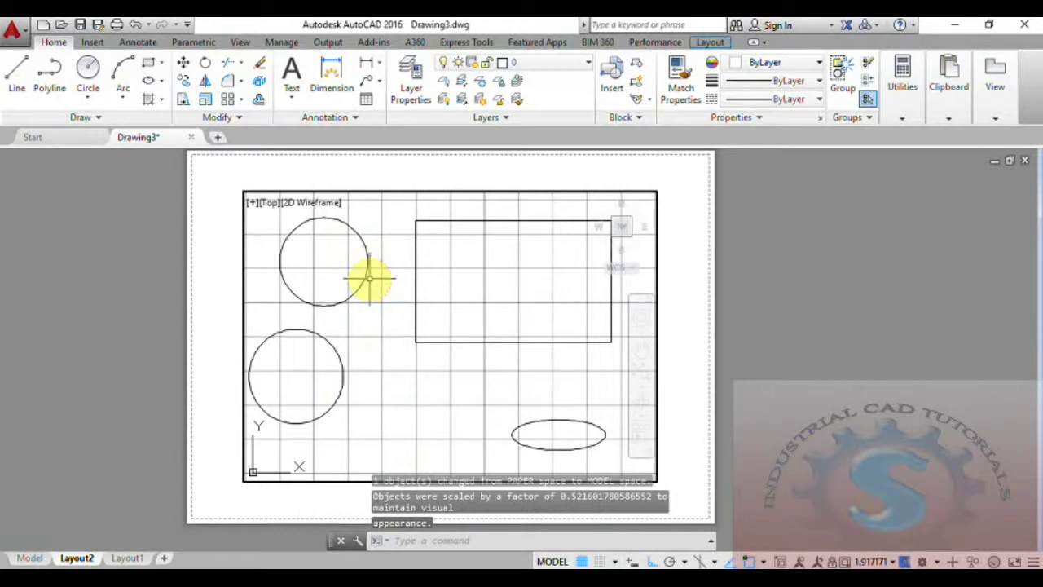
# Examine how the transferred circle behaves in the viewport compared with the objects left in paper space
pyautogui.scroll(-6, 369, 278)
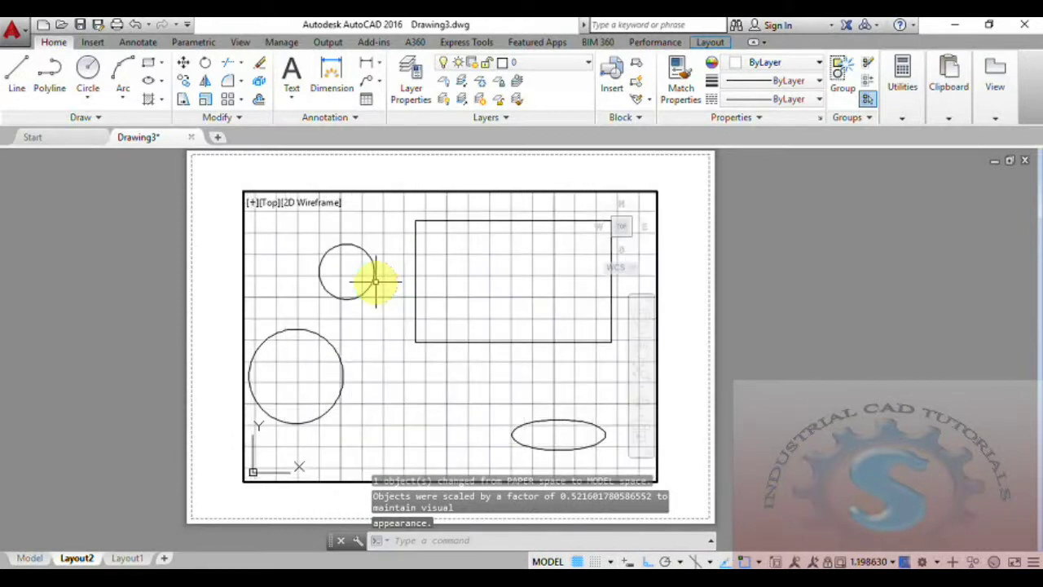
pyautogui.scroll(-5, 375, 282)
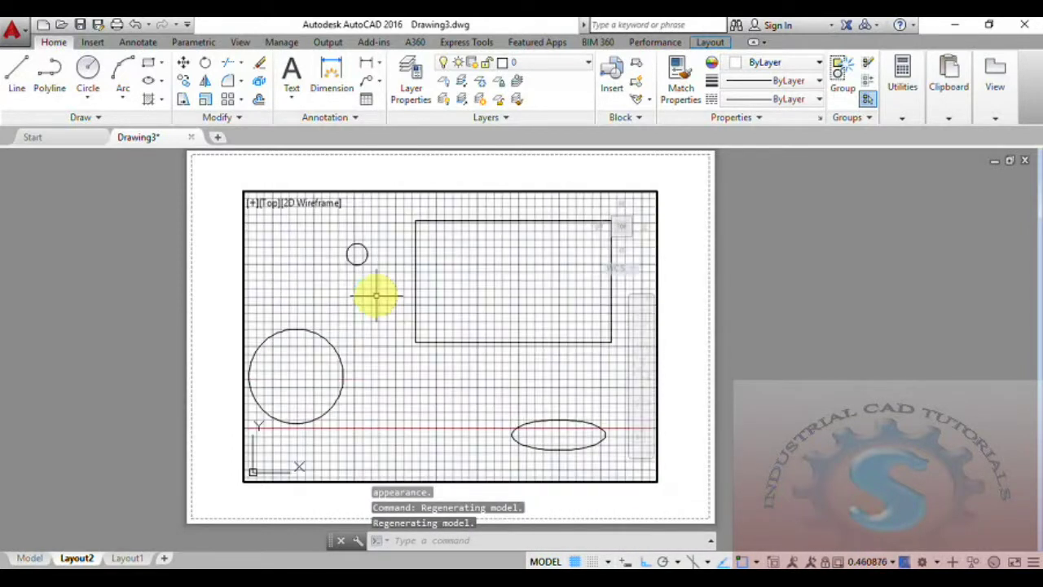
pyautogui.scroll(2, 373, 289)
pyautogui.moveTo(372, 291); pyautogui.dragTo(441, 337, button='middle')
pyautogui.scroll(-2, 400, 302)
pyautogui.scroll(2, 426, 333)
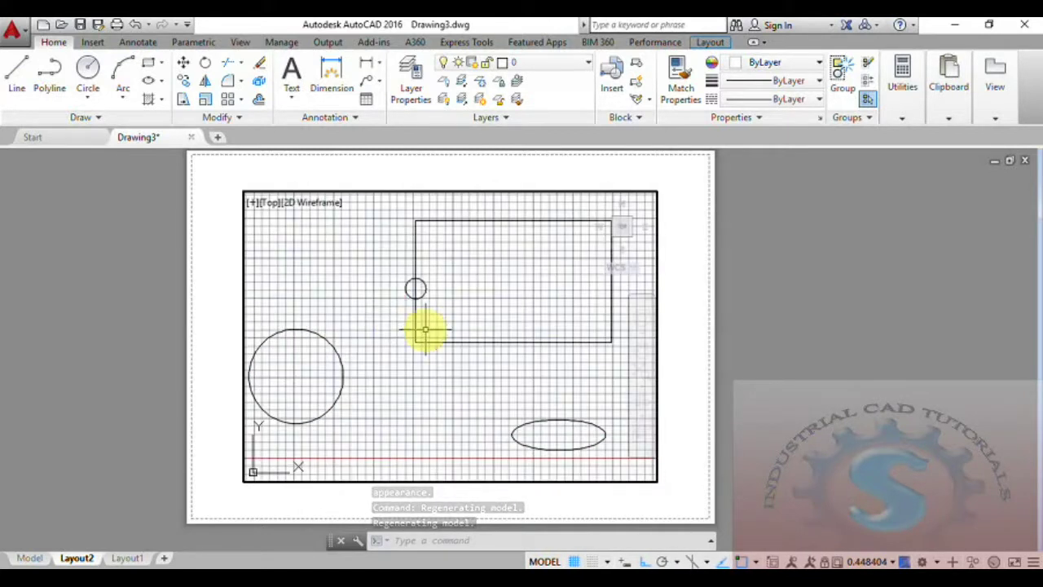
pyautogui.moveTo(401, 373); pyautogui.dragTo(325, 353, button='middle')
pyautogui.scroll(1, 355, 298)
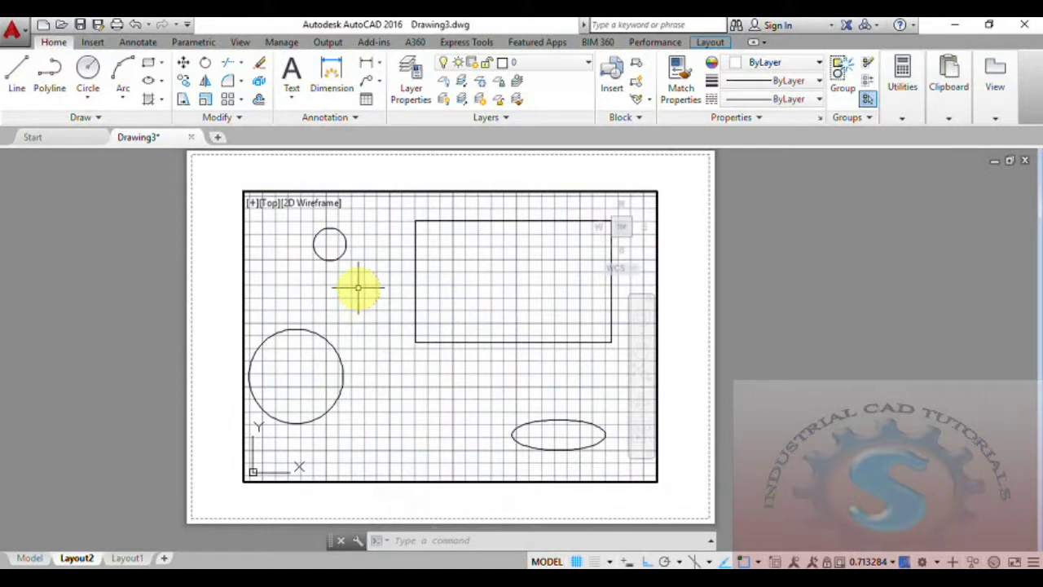
pyautogui.scroll(2, 358, 288)
pyautogui.scroll(-4, 368, 326)
pyautogui.scroll(2, 374, 332)
pyautogui.scroll(2, 374, 332)
pyautogui.scroll(-2, 378, 298)
pyautogui.scroll(1, 375, 302)
pyautogui.scroll(-1, 376, 306)
pyautogui.scroll(-1, 375, 318)
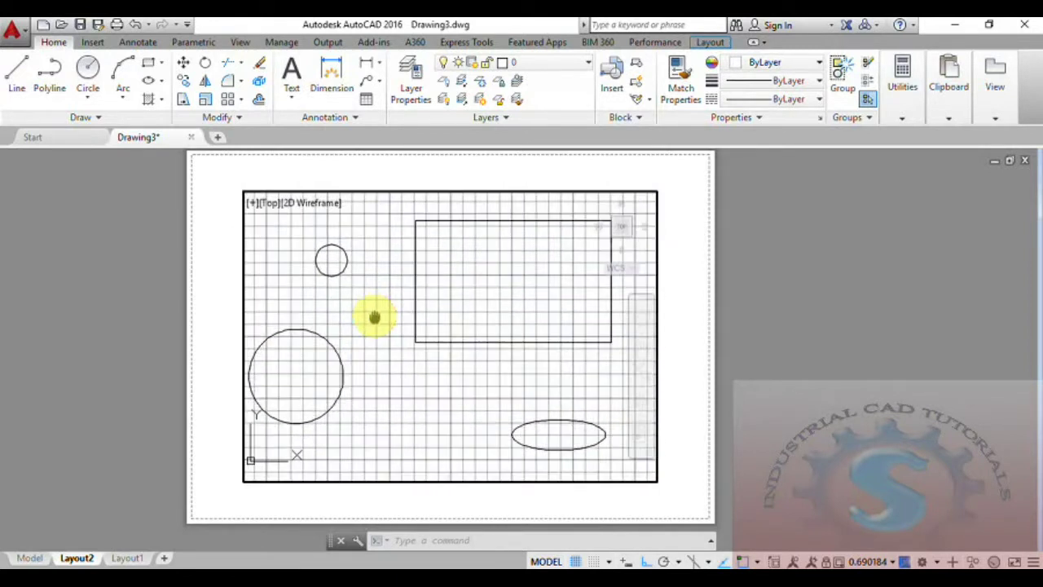
pyautogui.moveTo(366, 277); pyautogui.dragTo(379, 341, button='middle')
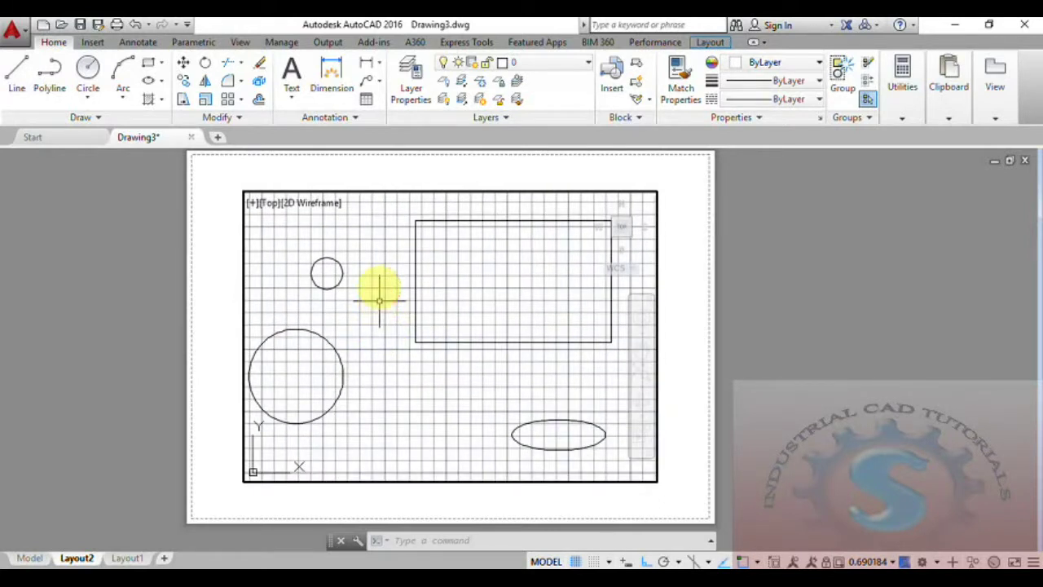
pyautogui.doubleClick(369, 289)
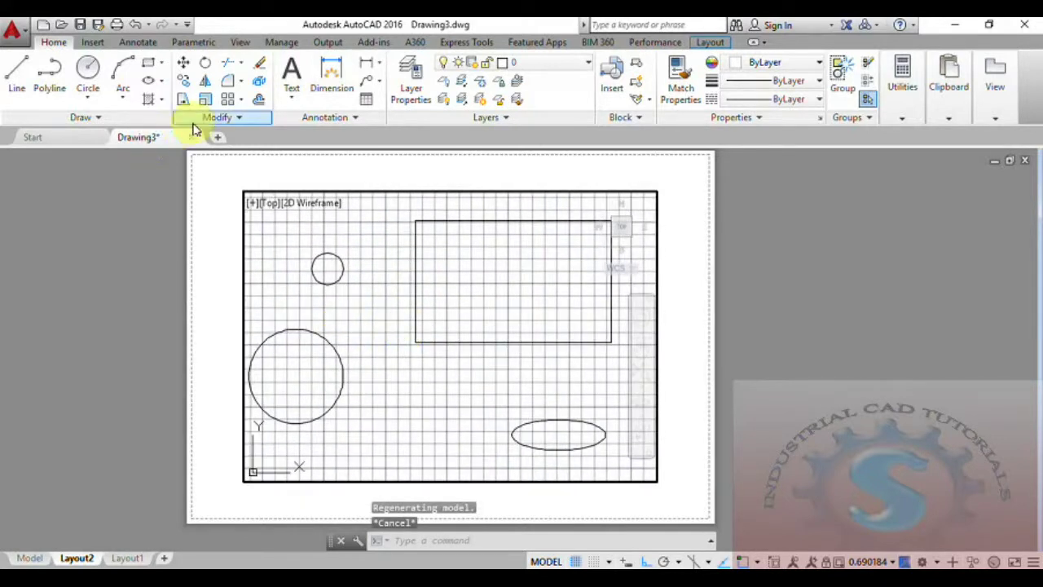
pyautogui.click(217, 118)
pyautogui.click(202, 141)
pyautogui.click(571, 367)
pyautogui.click(437, 406)
pyautogui.press('Escape')
pyautogui.press('Escape')
pyautogui.press('Escape')
pyautogui.press('Escape')
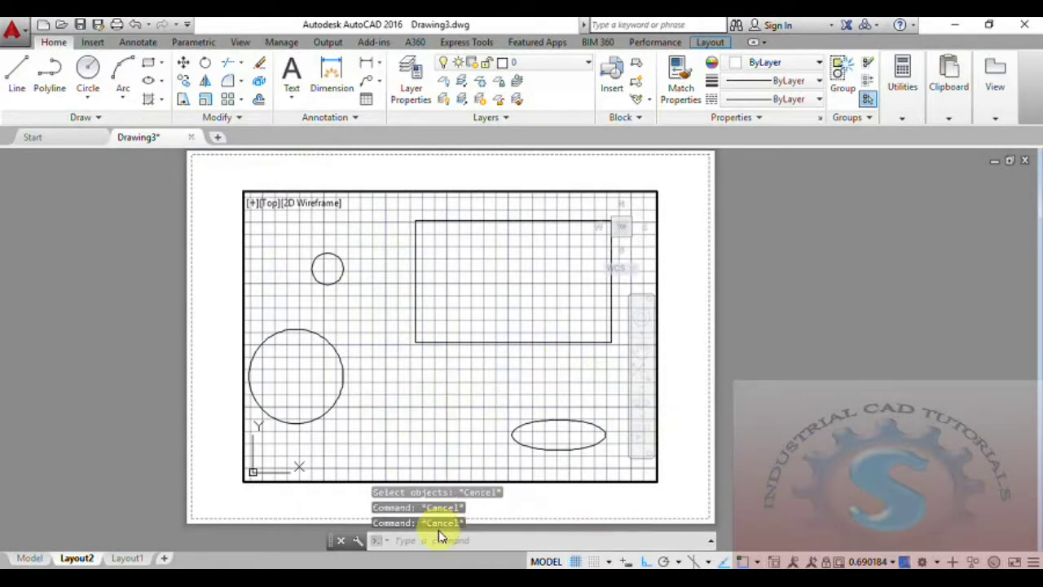
pyautogui.press('Return')
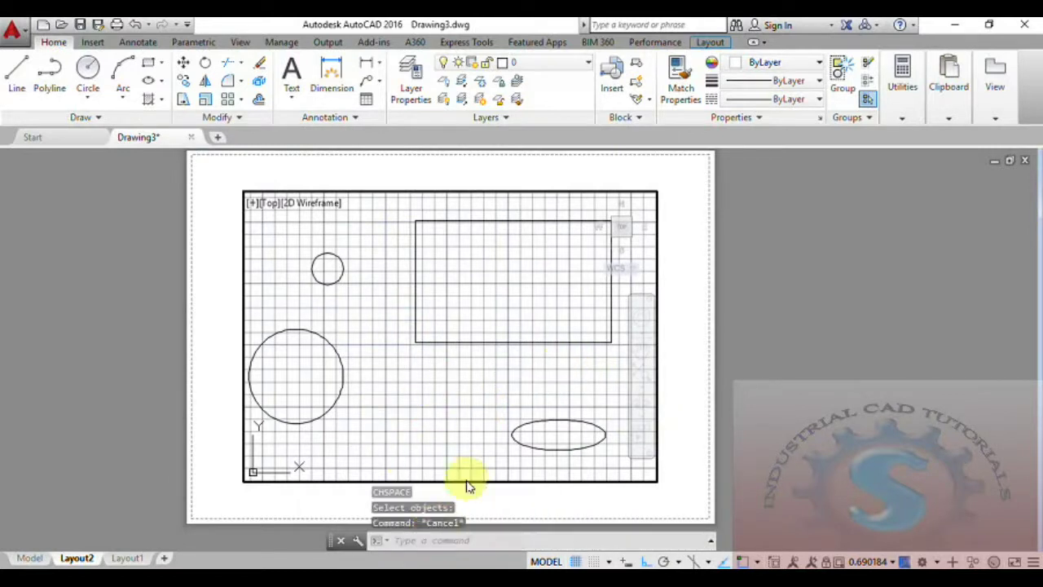
pyautogui.click(356, 277)
pyautogui.press('Escape')
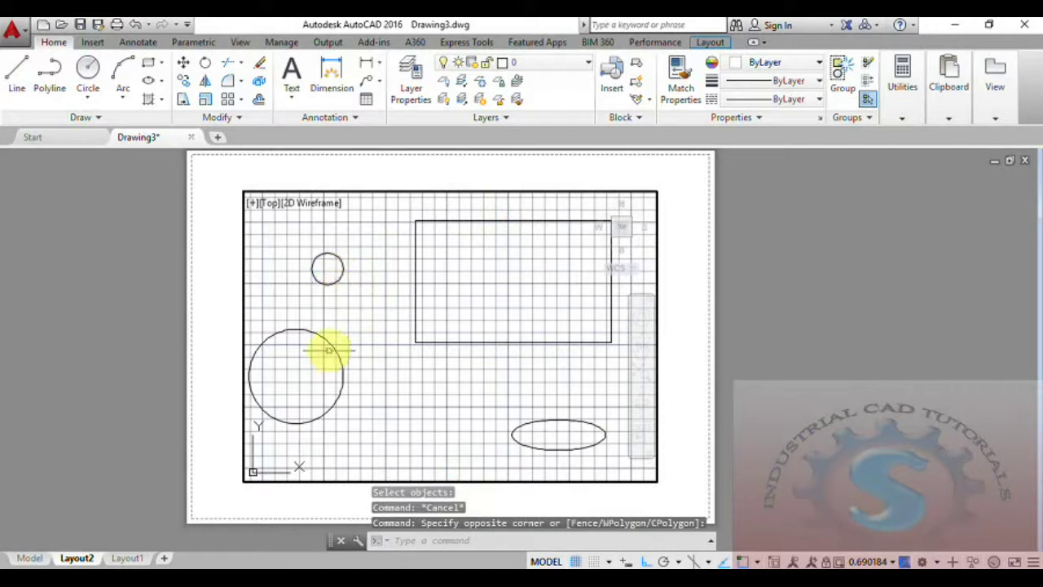
pyautogui.press('Escape')
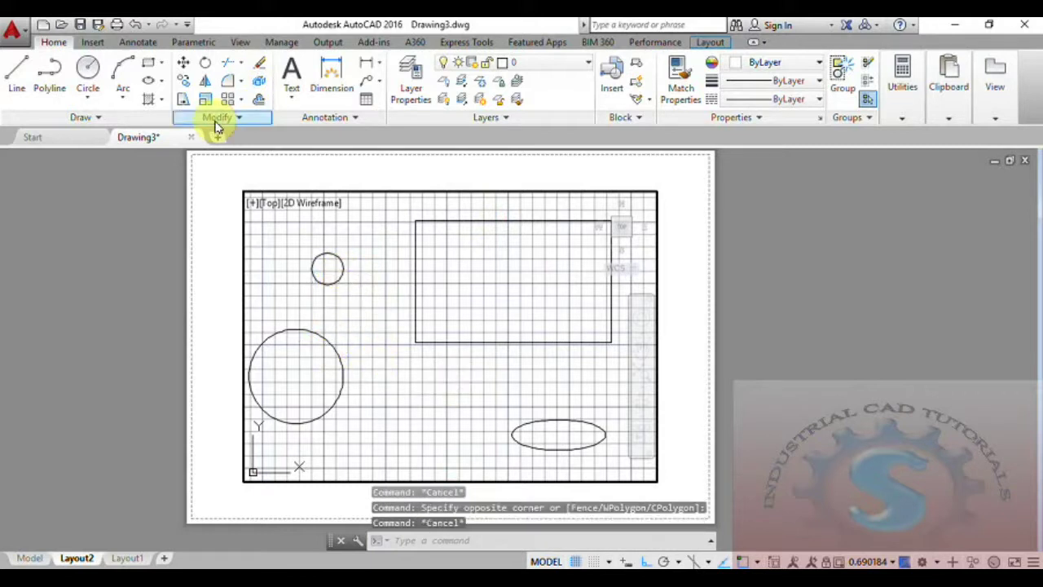
pyautogui.click(217, 116)
pyautogui.click(200, 137)
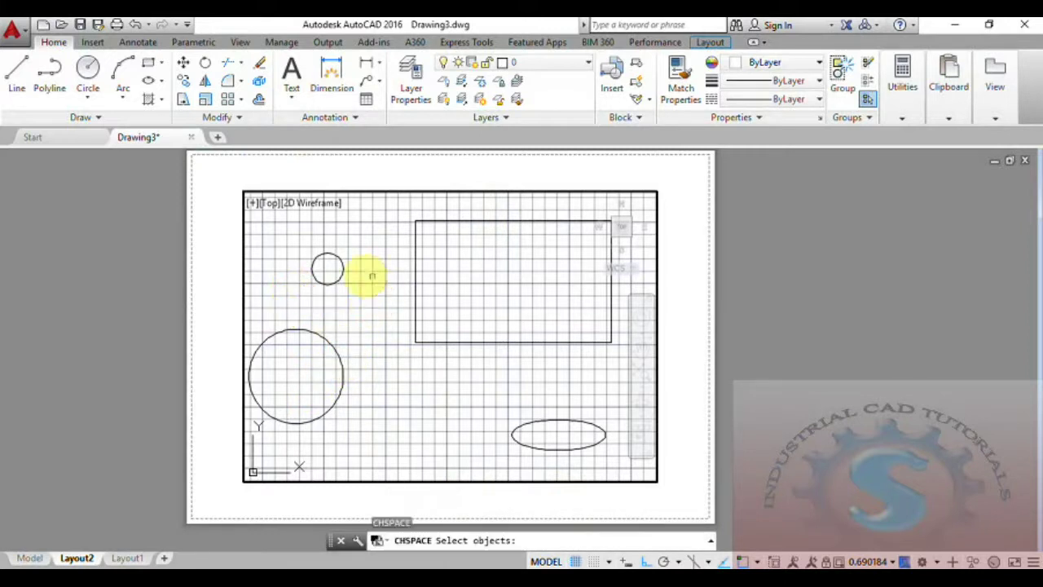
pyautogui.press('Escape')
pyautogui.press('Escape')
pyautogui.press('Escape')
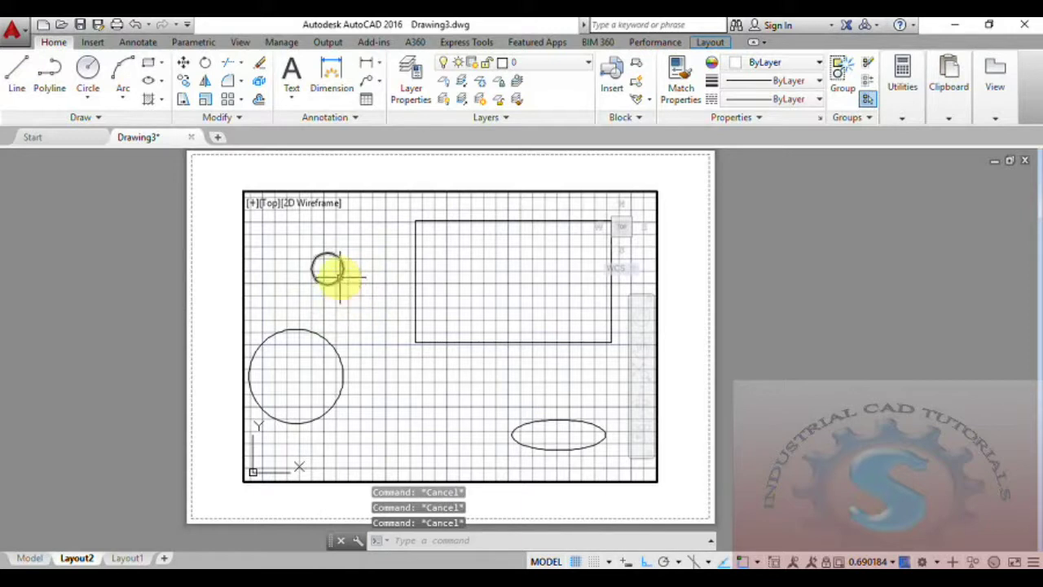
pyautogui.scroll(-5, 363, 315)
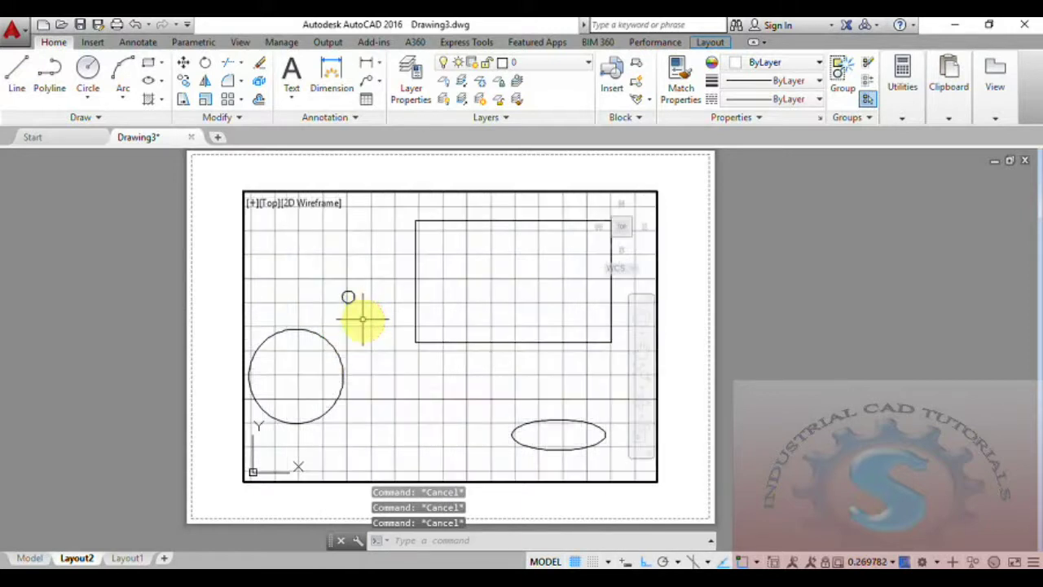
pyautogui.scroll(-2, 366, 358)
pyautogui.scroll(2, 424, 371)
pyautogui.scroll(-3, 489, 350)
pyautogui.scroll(3, 457, 346)
pyautogui.scroll(2, 373, 296)
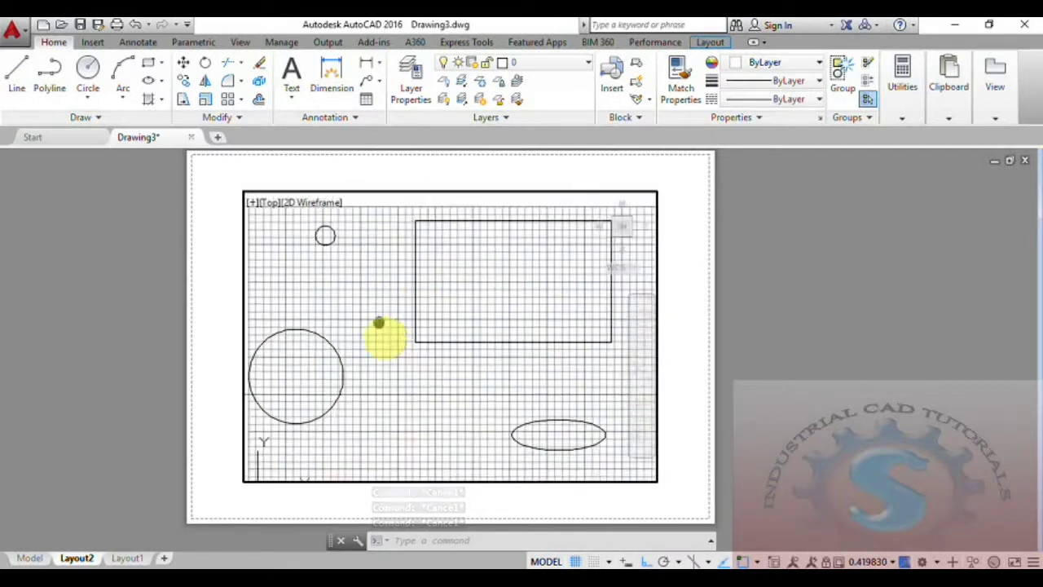
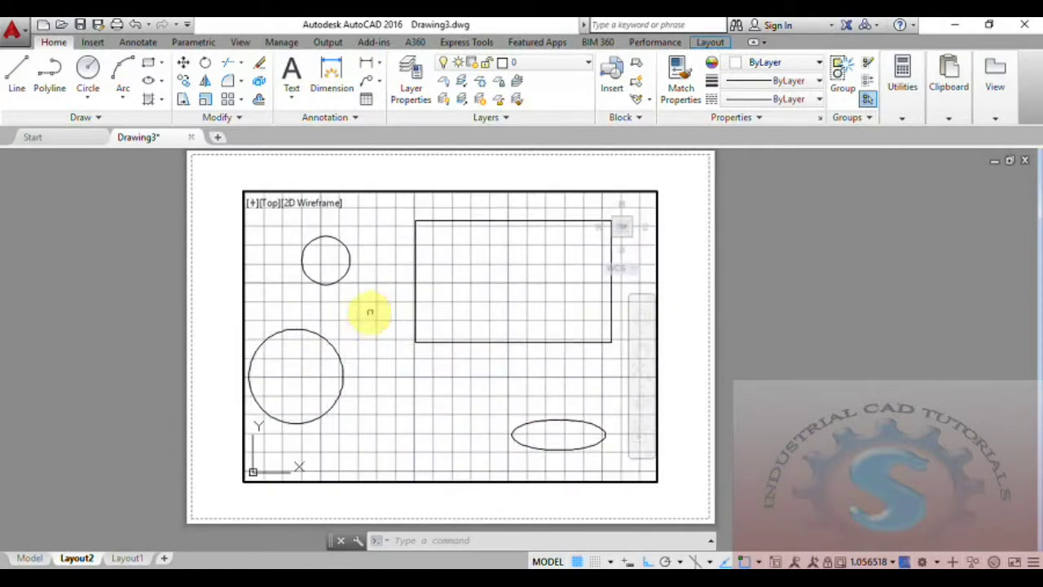
# Move the small circle, the rectangle and the ellipse from paper space to model space with Change Space
pyautogui.doubleClick(508, 506)
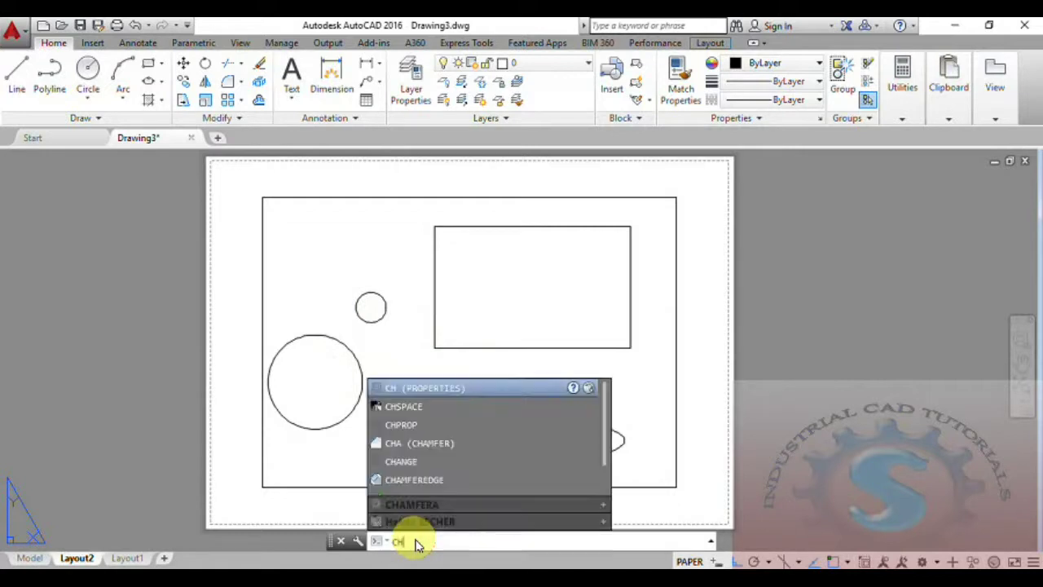
pyautogui.press('Return')
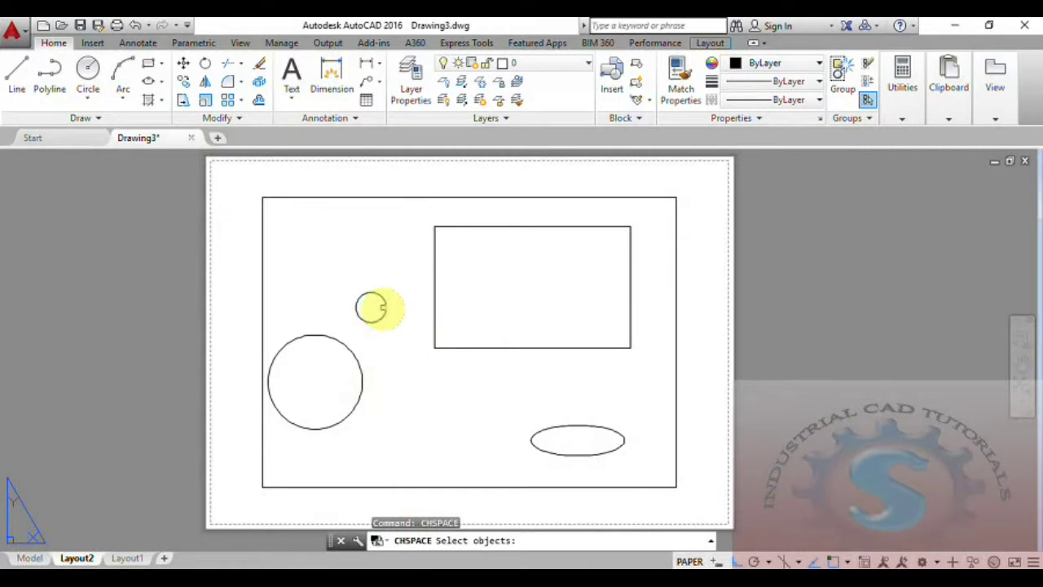
pyautogui.click(384, 310)
pyautogui.click(435, 302)
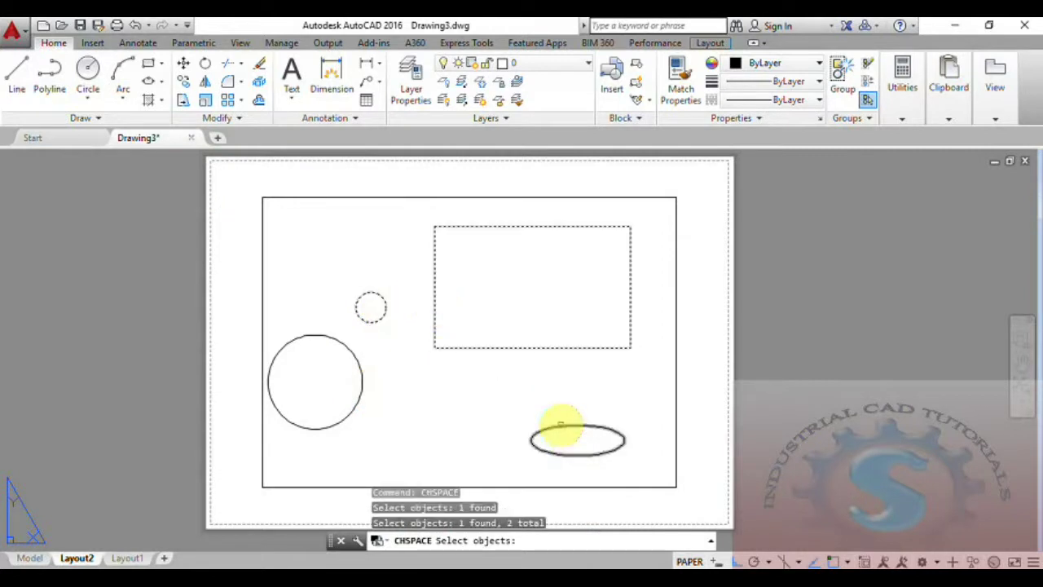
pyautogui.click(561, 425)
pyautogui.press('Return')
pyautogui.scroll(-2, 500, 380)
pyautogui.scroll(2, 503, 390)
pyautogui.scroll(-3, 502, 389)
pyautogui.scroll(2, 485, 399)
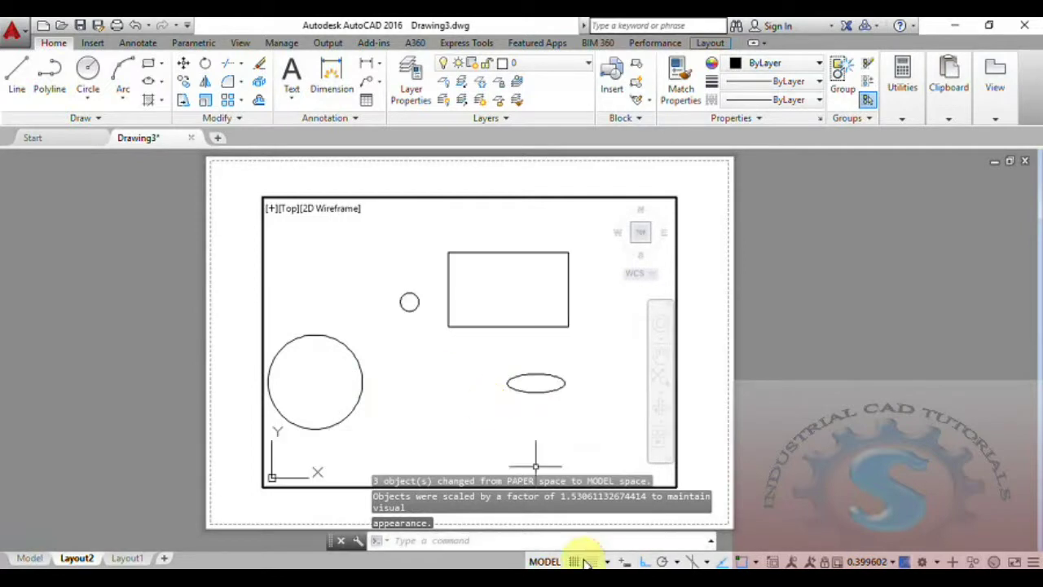
# Turn on the grid in the viewport and examine how the transferred circle, rectangle and ellipse behave in model space
pyautogui.click(574, 562)
pyautogui.scroll(-3, 481, 349)
pyautogui.scroll(2, 471, 368)
pyautogui.scroll(1, 396, 426)
pyautogui.scroll(-3, 408, 380)
pyautogui.scroll(2, 413, 373)
pyautogui.moveTo(400, 400); pyautogui.dragTo(506, 267, button='middle')
pyautogui.scroll(2, 493, 302)
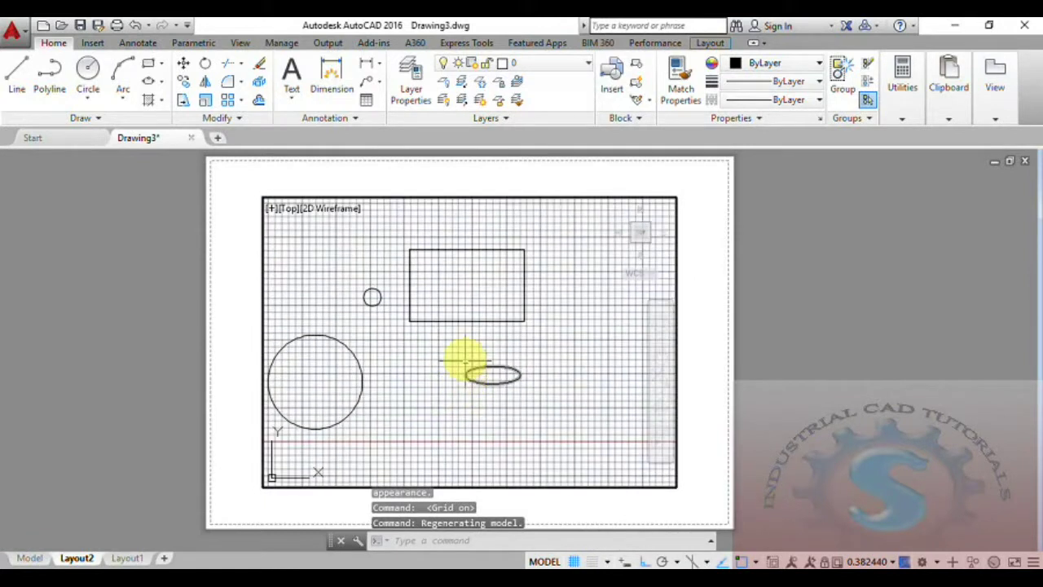
pyautogui.scroll(4, 517, 361)
pyautogui.scroll(-3, 518, 361)
pyautogui.scroll(1, 518, 361)
pyautogui.moveTo(517, 361); pyautogui.dragTo(481, 371, button='middle')
pyautogui.scroll(-4, 482, 365)
pyautogui.scroll(4, 477, 361)
pyautogui.write('chspace')
pyautogui.press('Return')
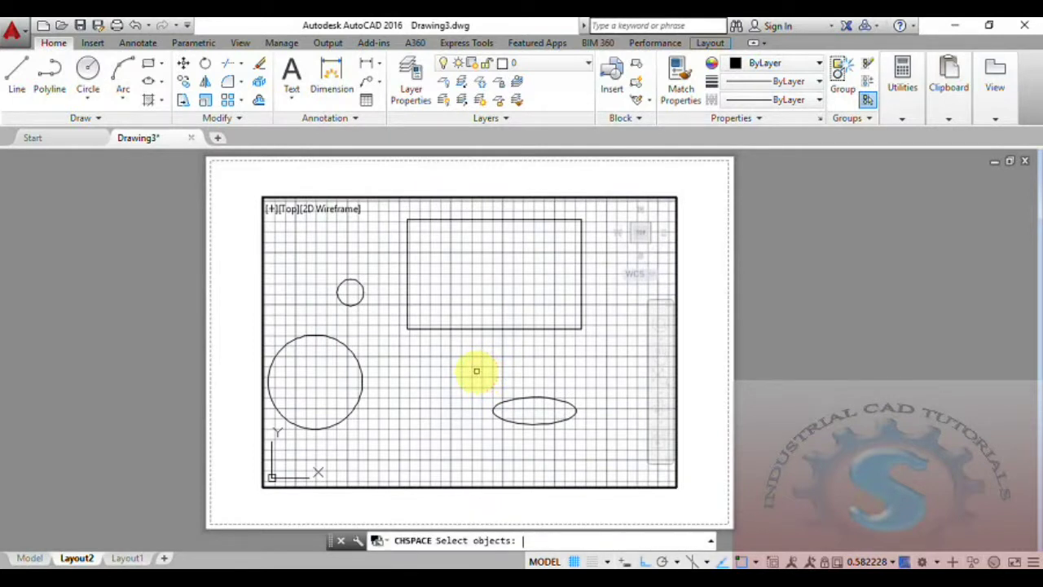
pyautogui.click(476, 329)
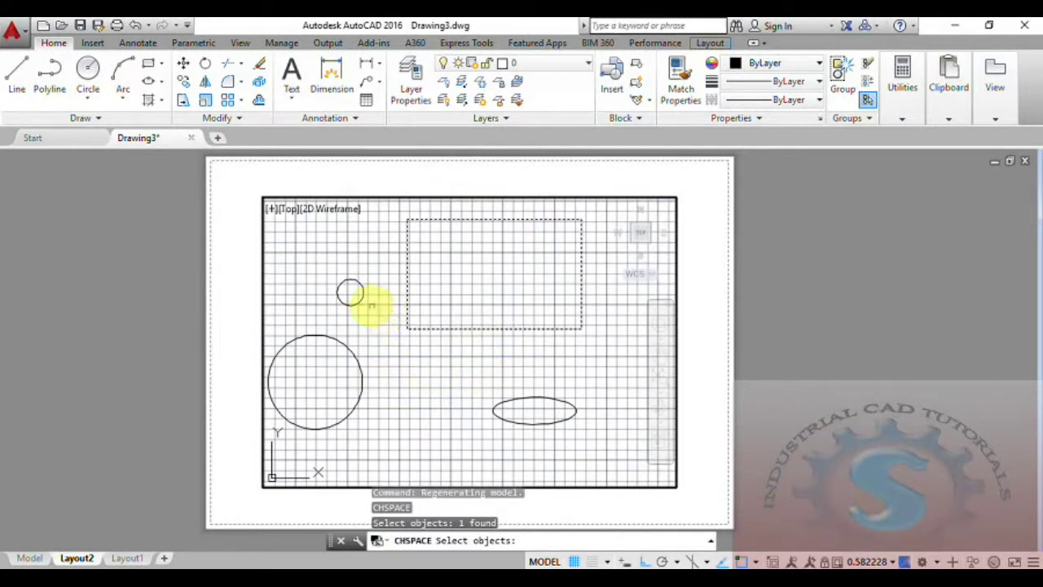
pyautogui.click(349, 291)
pyautogui.press('Escape')
pyautogui.press('Escape')
pyautogui.click(364, 292)
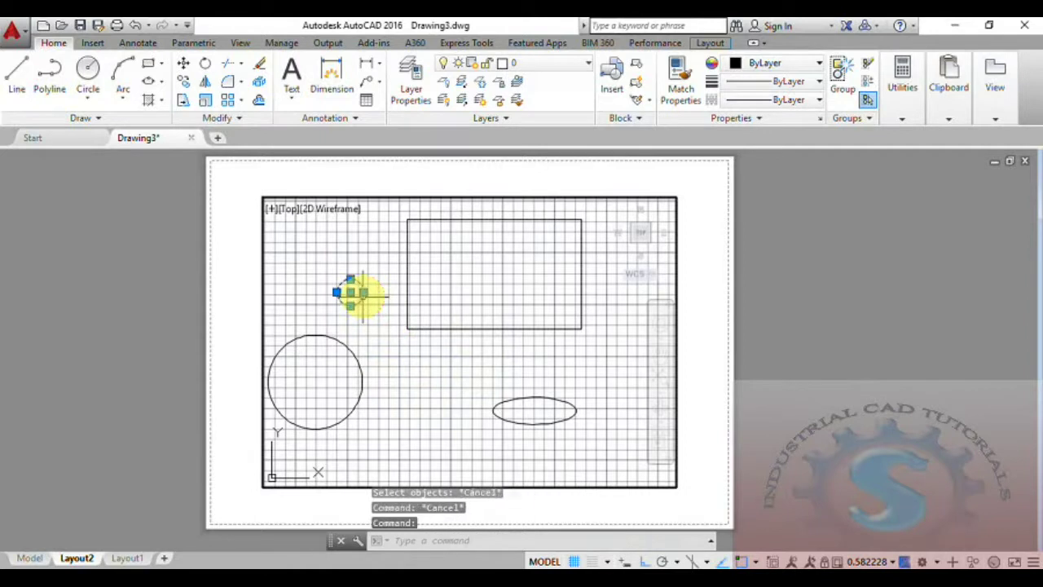
pyautogui.press('Return')
pyautogui.press('Escape')
pyautogui.click(465, 321)
pyautogui.press('Escape')
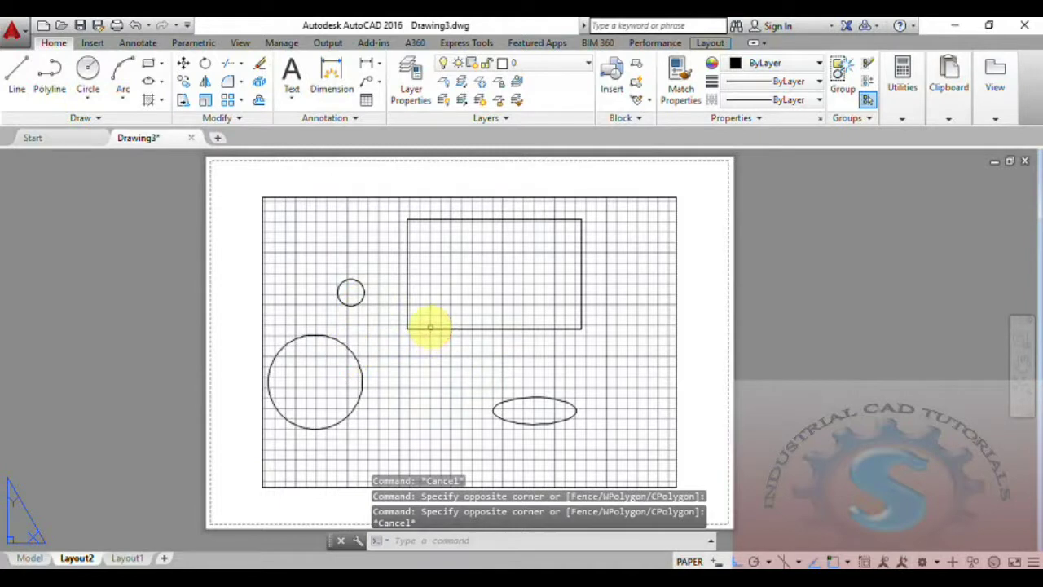
# Move the large circle and the small circle from paper space to model space with the Change Space (CHSPACE) command
pyautogui.click(502, 399)
pyautogui.press('Escape')
pyautogui.click(445, 542)
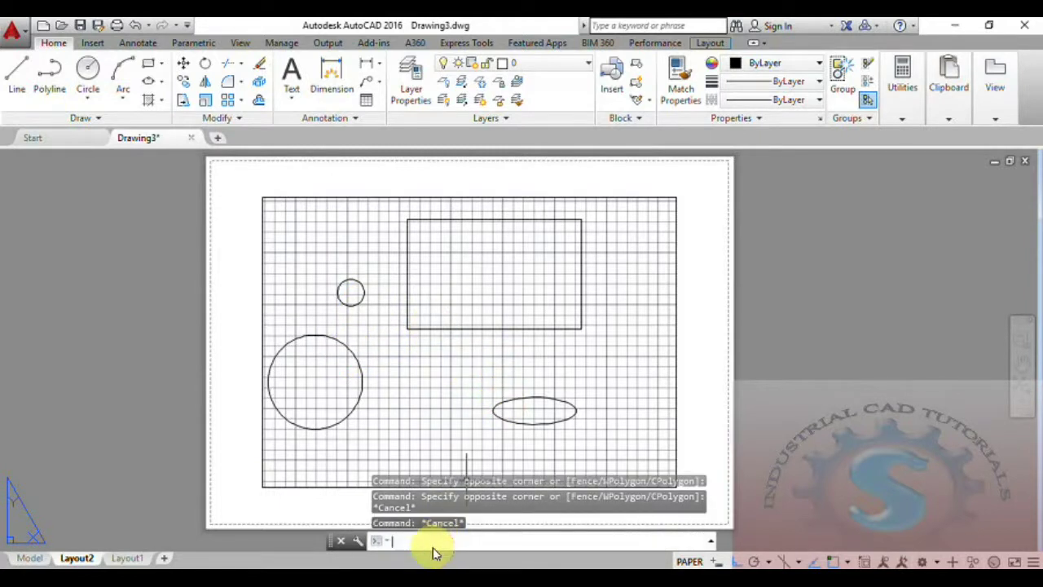
pyautogui.write('CHSPACE')
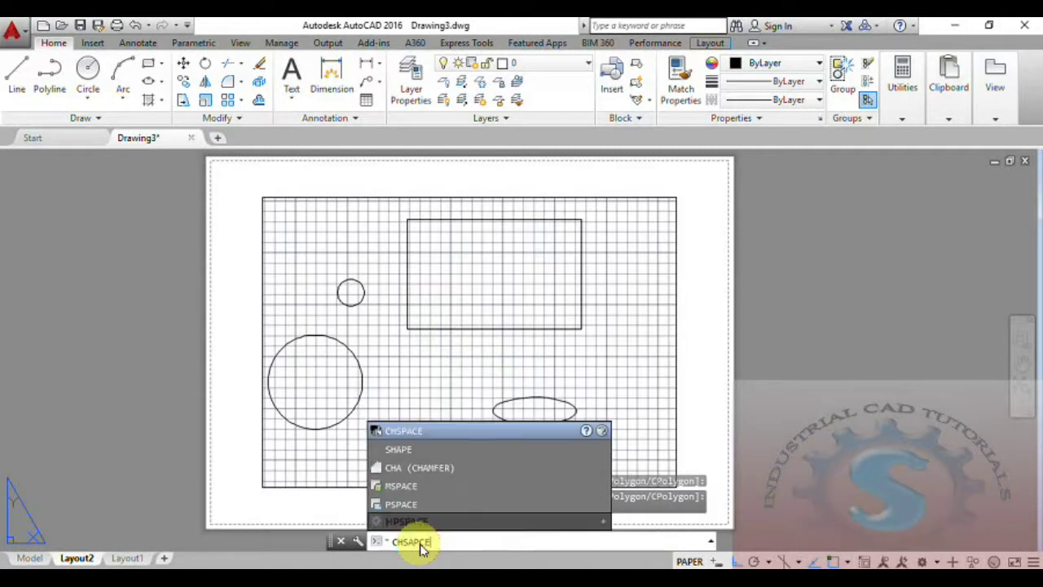
pyautogui.press('Return')
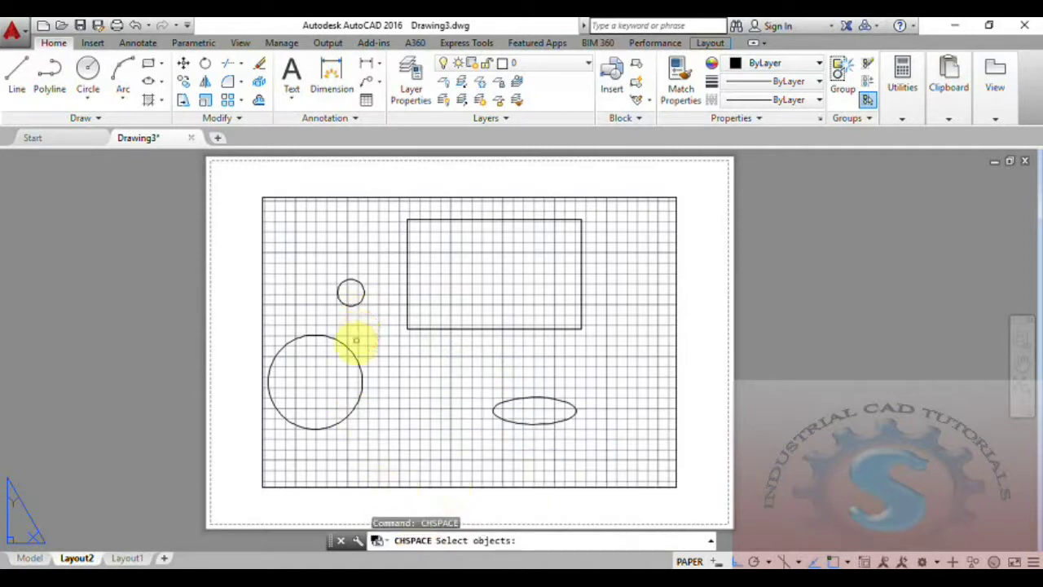
pyautogui.click(349, 351)
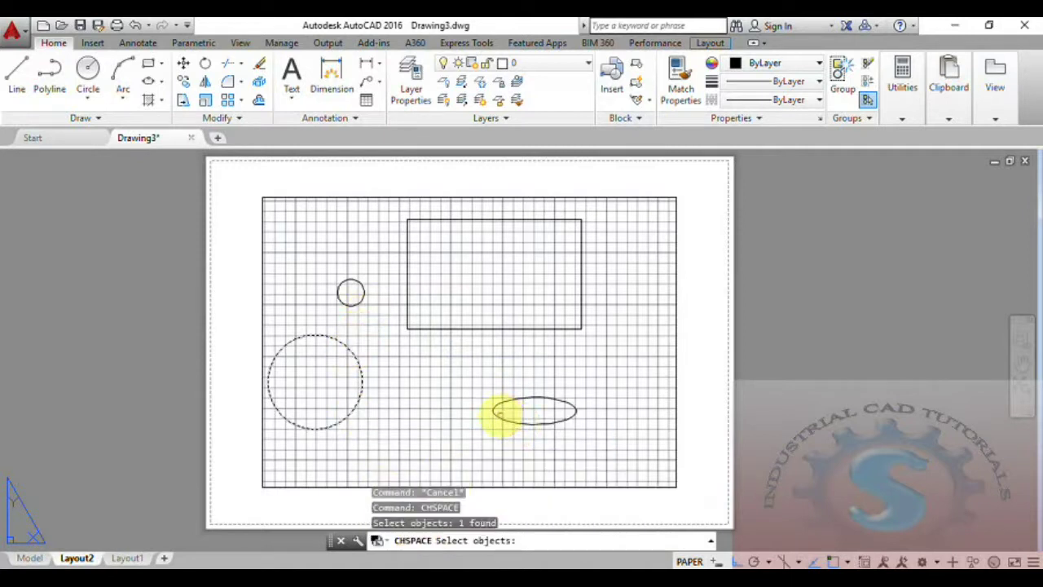
pyautogui.click(351, 292)
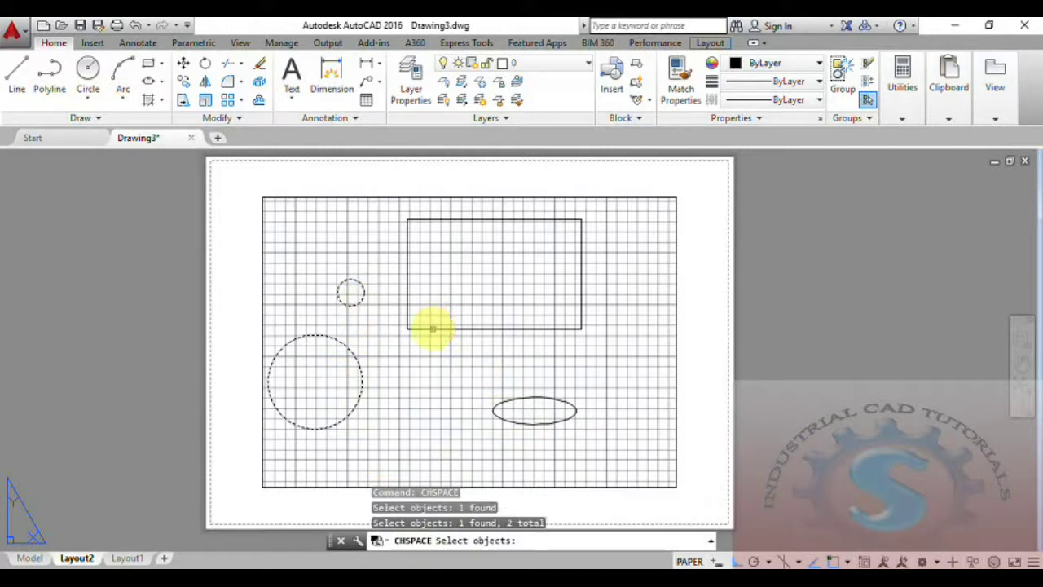
pyautogui.press('Return')
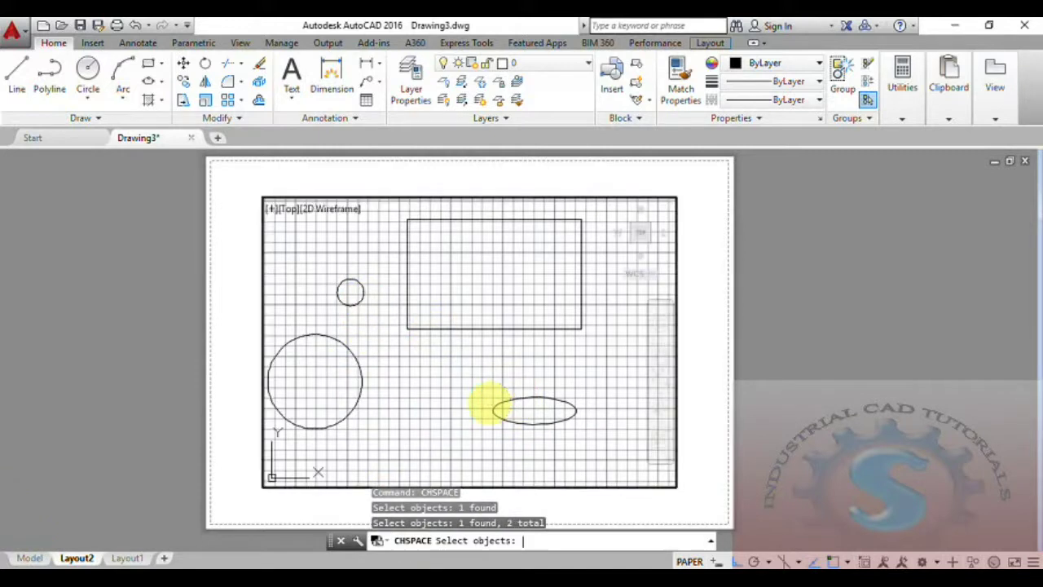
# Examine how the two transferred circles behave when the viewport's model view is zoomed and panned
pyautogui.scroll(4, 410, 356)
pyautogui.scroll(-4, 407, 368)
pyautogui.scroll(4, 407, 354)
pyautogui.scroll(-4, 458, 399)
pyautogui.scroll(2, 455, 400)
pyautogui.moveTo(455, 400); pyautogui.dragTo(460, 378, button='middle')
pyautogui.scroll(2, 465, 380)
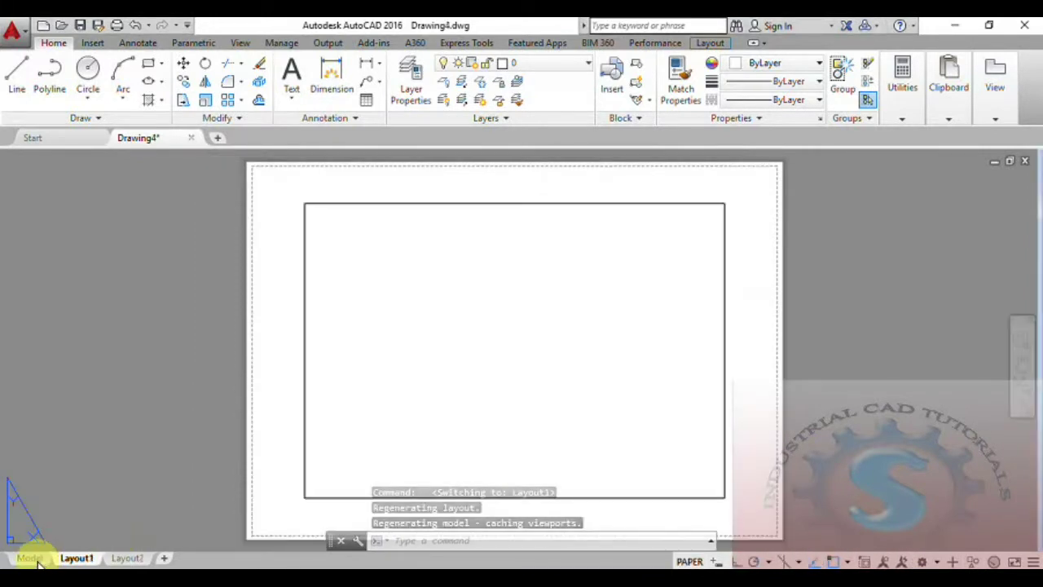
# Switch to model space and draw a horizontal line about 251 units long with Ortho on
pyautogui.click(30, 558)
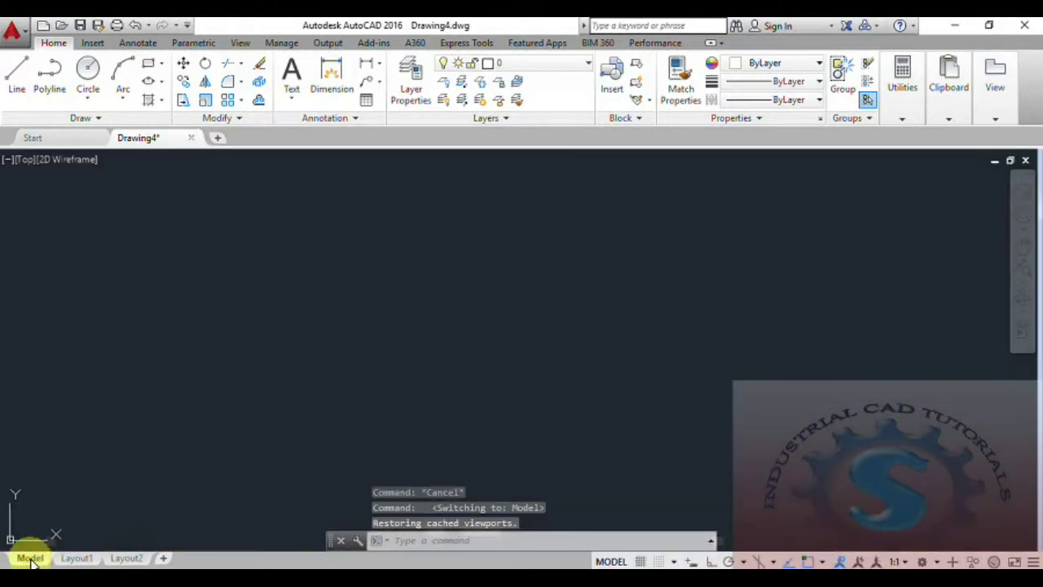
pyautogui.click(237, 118)
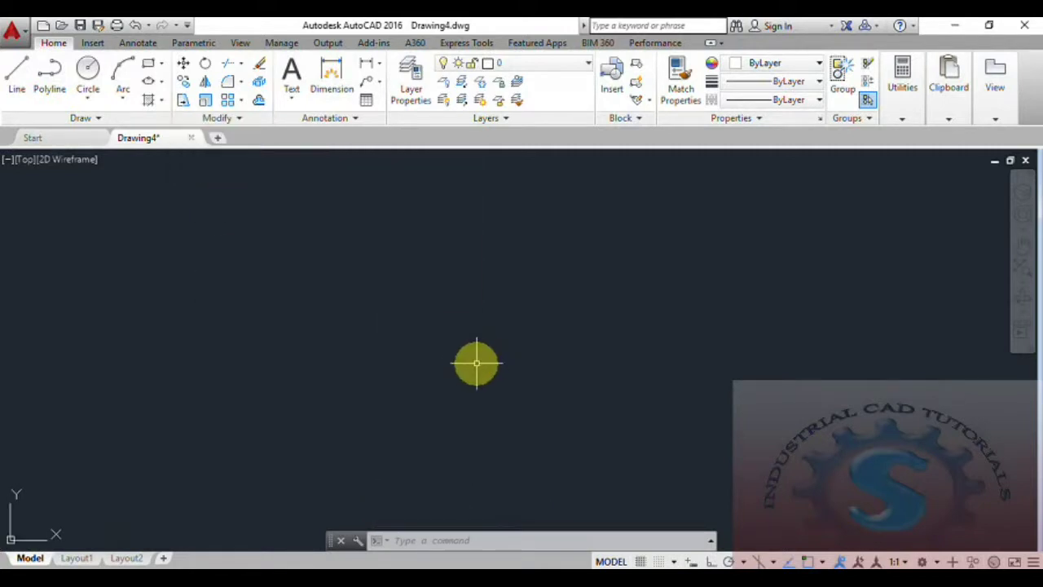
pyautogui.press('Escape')
pyautogui.press('Escape')
pyautogui.press('Escape')
pyautogui.write('l')
pyautogui.press('Return')
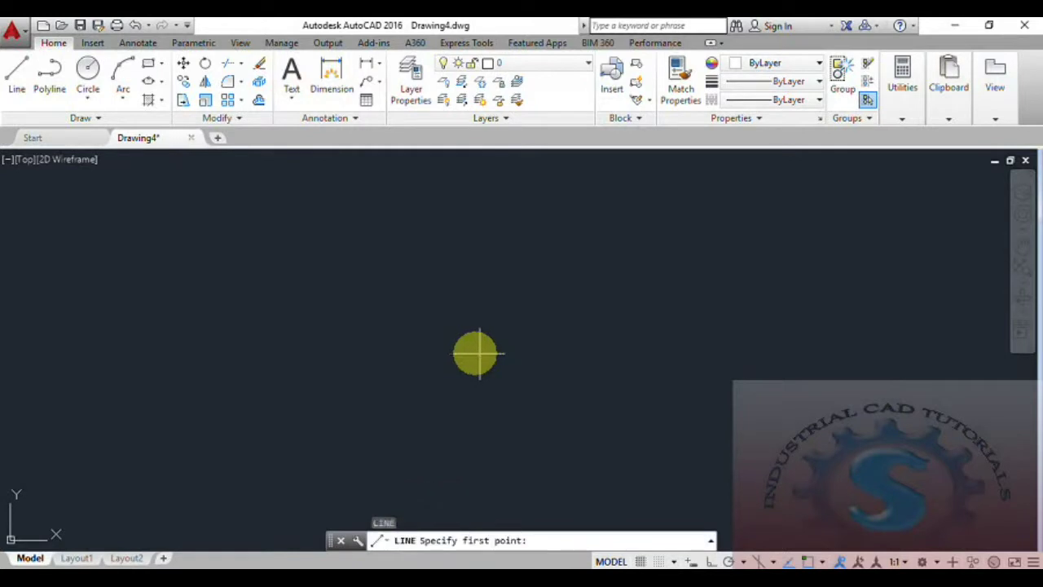
pyautogui.click(302, 294)
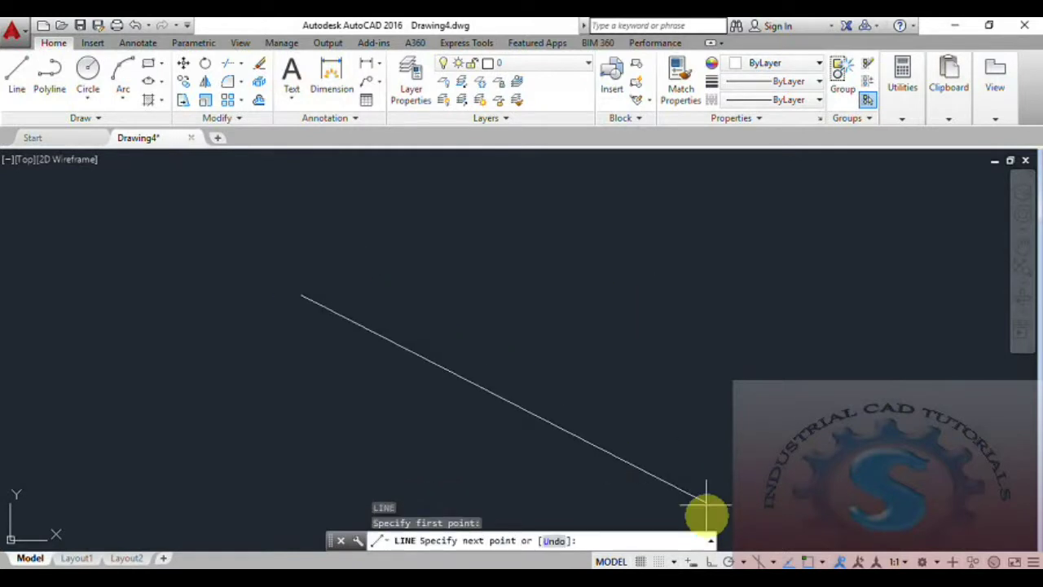
pyautogui.press('F8')
pyautogui.click(659, 300)
pyautogui.moveTo(612, 353); pyautogui.dragTo(576, 372, button='middle')
# Add a linear dimension above the line, measured between its two endpoints
pyautogui.click(367, 65)
pyautogui.click(268, 308)
pyautogui.click(627, 308)
pyautogui.click(536, 273)
pyautogui.scroll(2, 489, 303)
# Modify the ISO-25 dimension style by clearing the center mark size and setting the arrow size to 5
pyautogui.write('D')
pyautogui.press('Return')
pyautogui.click(680, 268)
pyautogui.moveTo(366, 315); pyautogui.dragTo(312, 318)
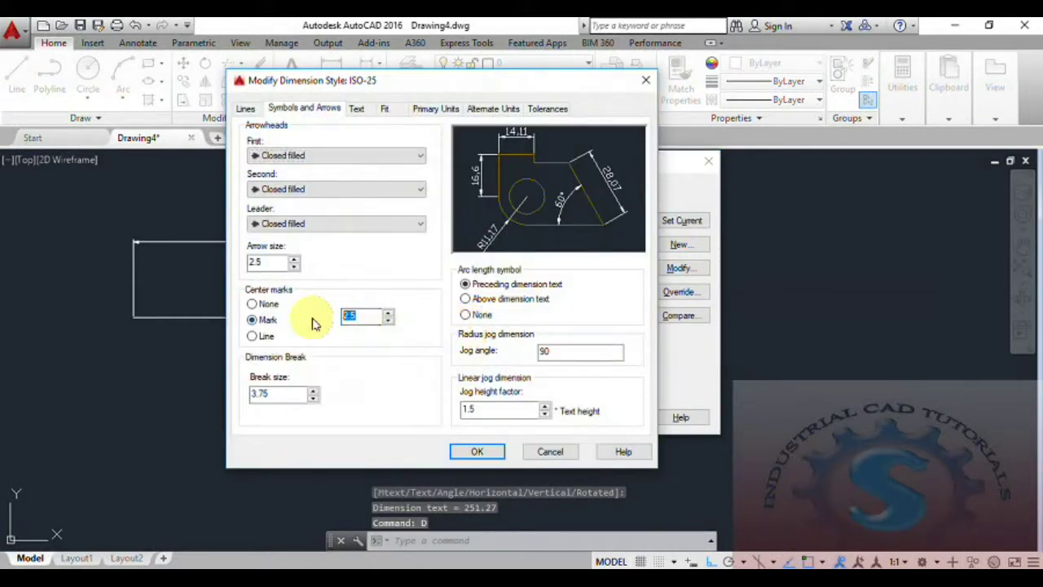
pyautogui.press('BackSpace')
pyautogui.moveTo(269, 262); pyautogui.dragTo(213, 255)
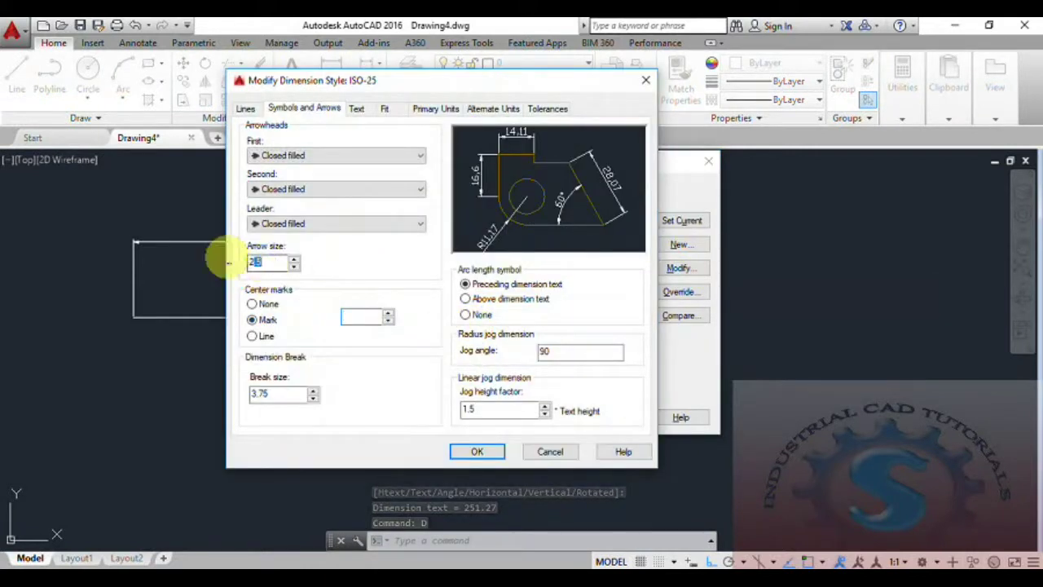
pyautogui.press('BackSpace')
pyautogui.write('8')
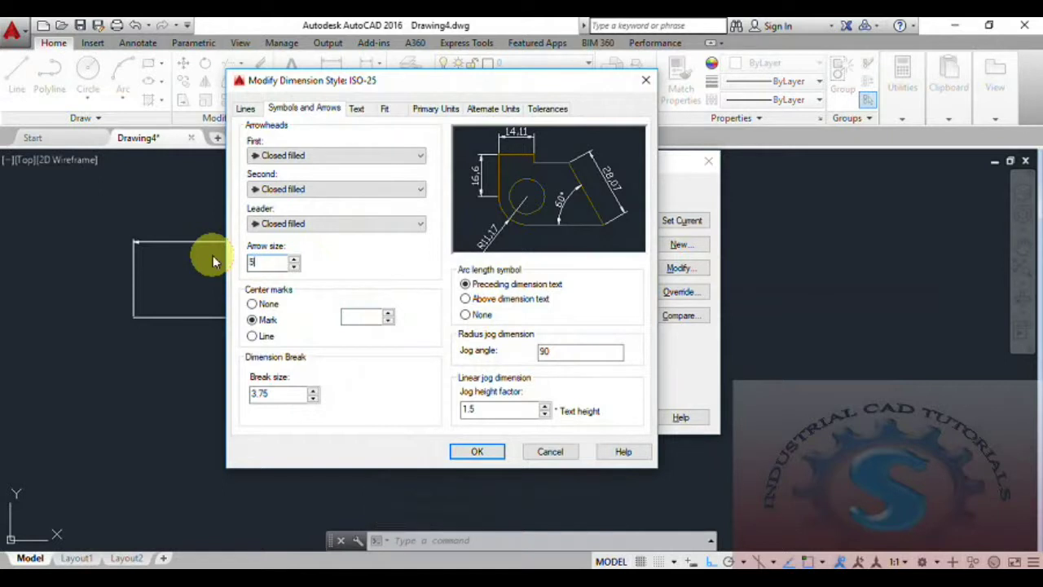
# Increase the text height of the ISO-25 dimension style and apply the style changes
pyautogui.click(356, 109)
pyautogui.moveTo(416, 222); pyautogui.dragTo(346, 220)
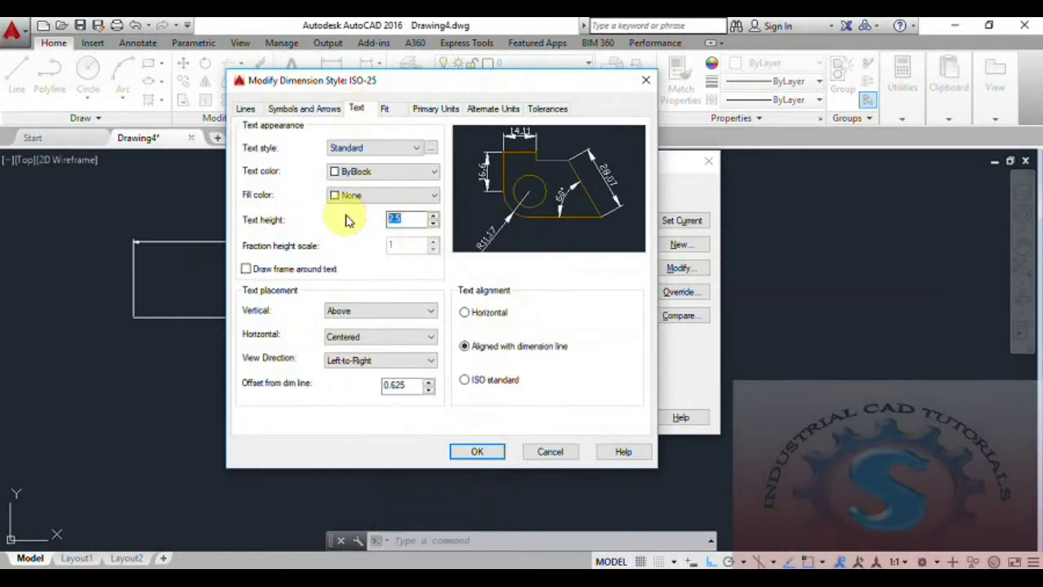
pyautogui.click(490, 453)
pyautogui.click(617, 415)
pyautogui.scroll(2, 426, 270)
pyautogui.scroll(-2, 456, 315)
pyautogui.moveTo(457, 314); pyautogui.dragTo(504, 315, button='middle')
pyautogui.scroll(1, 505, 310)
pyautogui.scroll(-1, 505, 310)
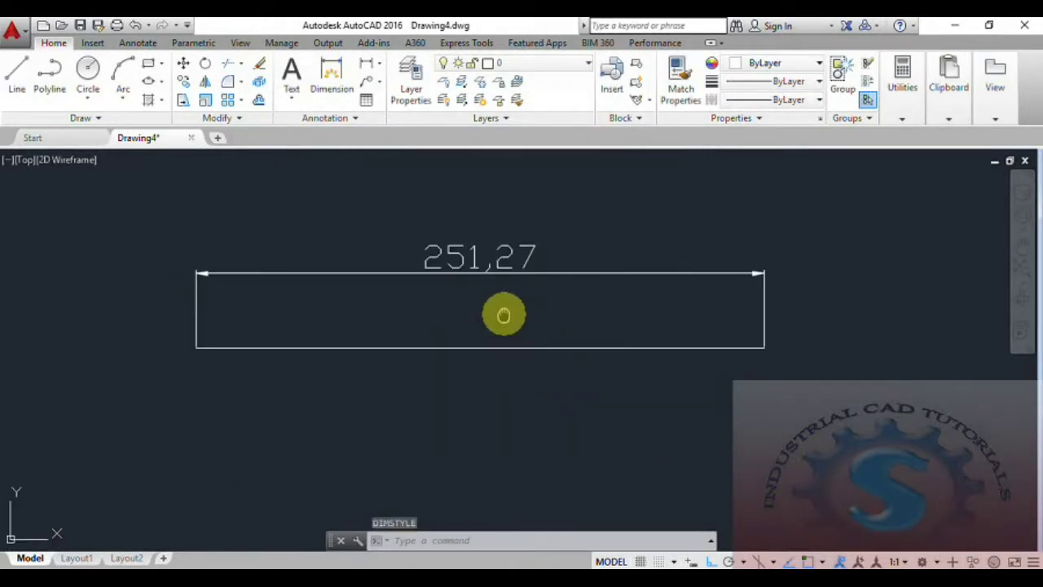
# Change the line's total length to 50 with the Total option of the Lengthen command
pyautogui.click(220, 117)
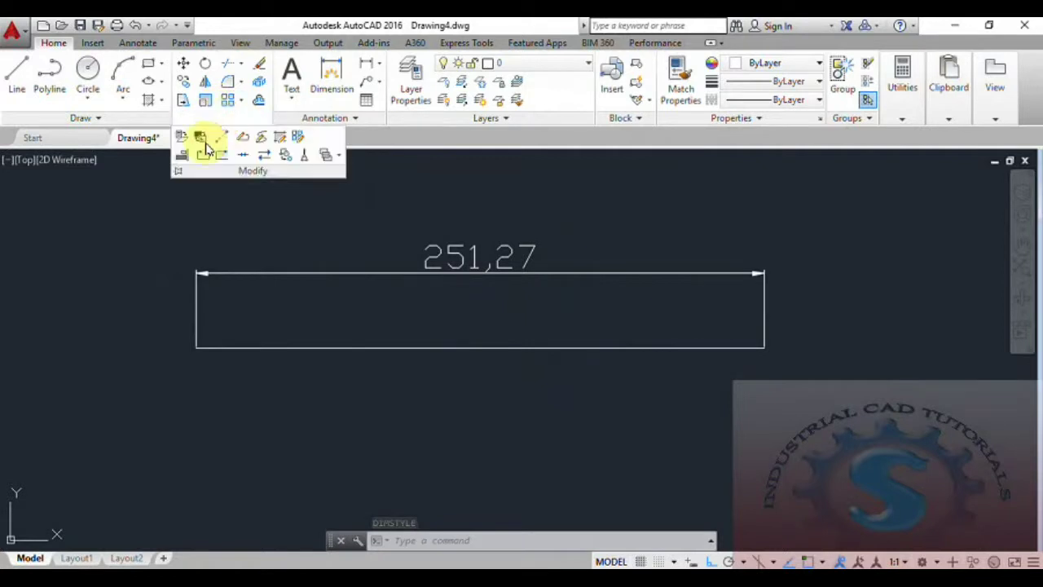
pyautogui.click(224, 141)
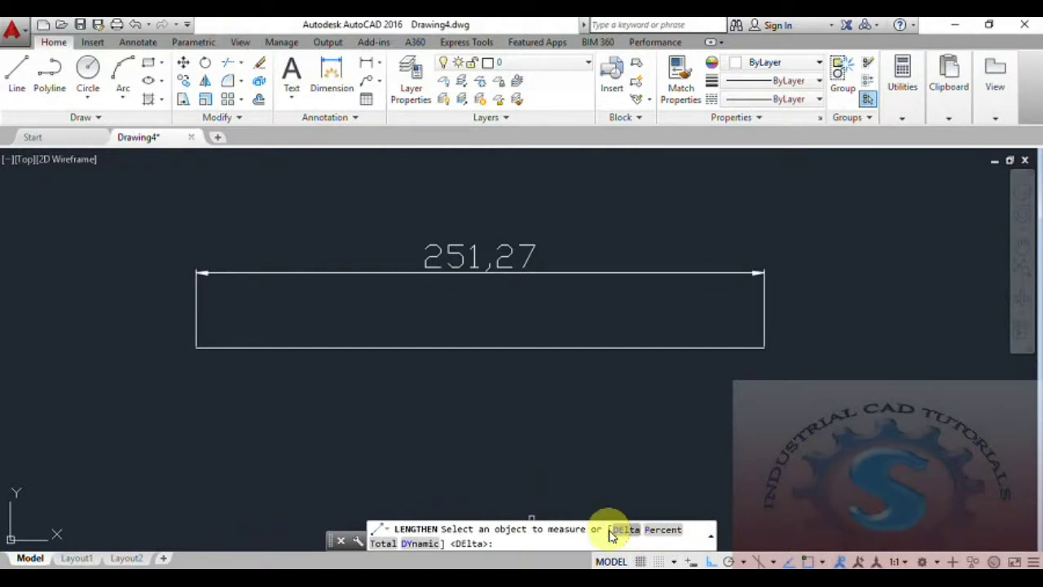
pyautogui.click(383, 544)
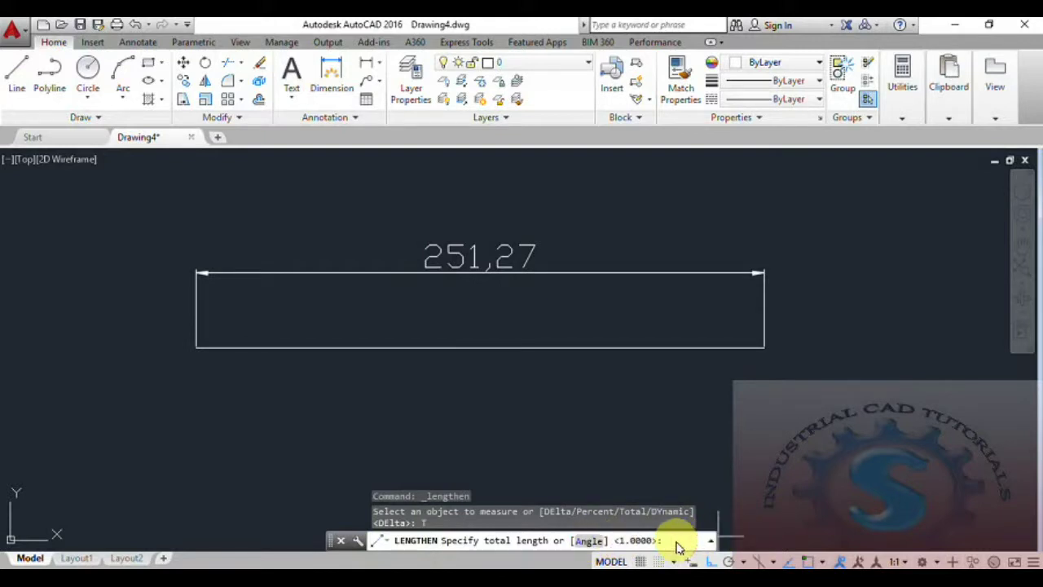
pyautogui.press('Return')
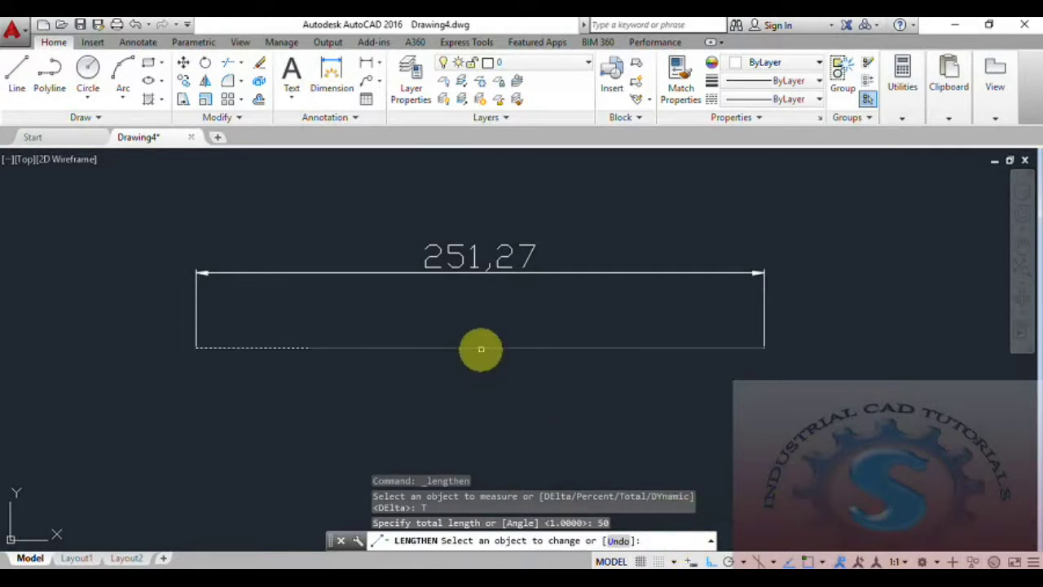
pyautogui.click(481, 349)
pyautogui.press('Return')
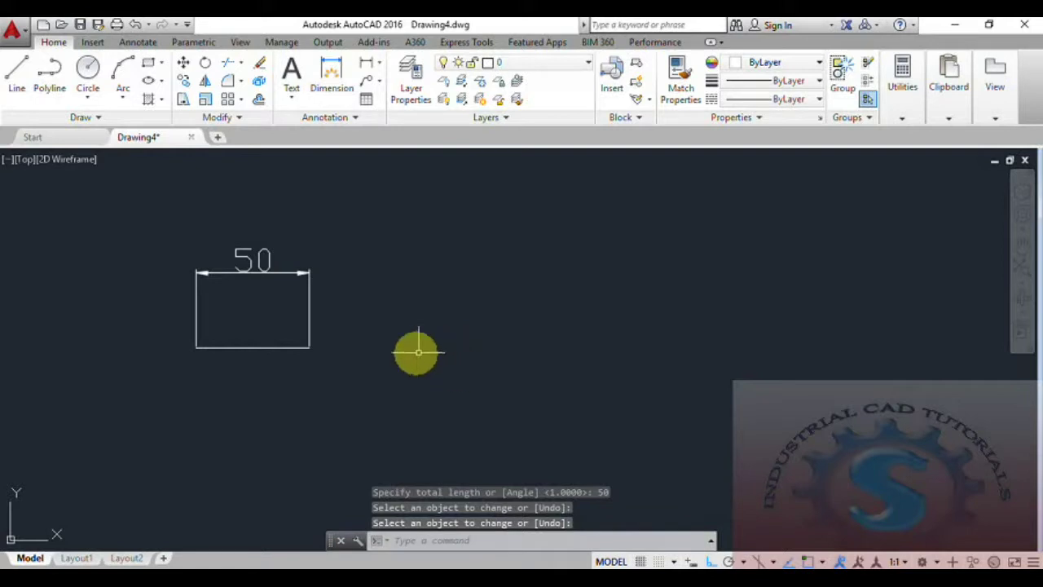
# Undo the total-length change made to the line
pyautogui.scroll(2, 409, 345)
pyautogui.moveTo(481, 343)
pyautogui.mouseDown(button='middle')
pyautogui.moveTo(501, 379)
pyautogui.moveTo(485, 402)
pyautogui.mouseUp(button='middle')
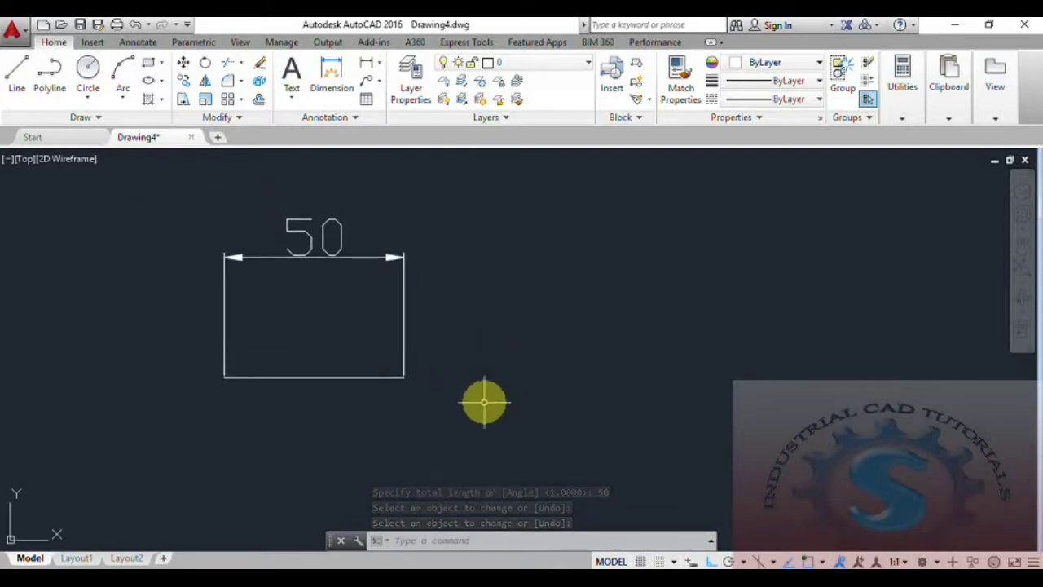
pyautogui.hotkey('ctrl', 'z')
pyautogui.hotkey('ctrl', 'z')
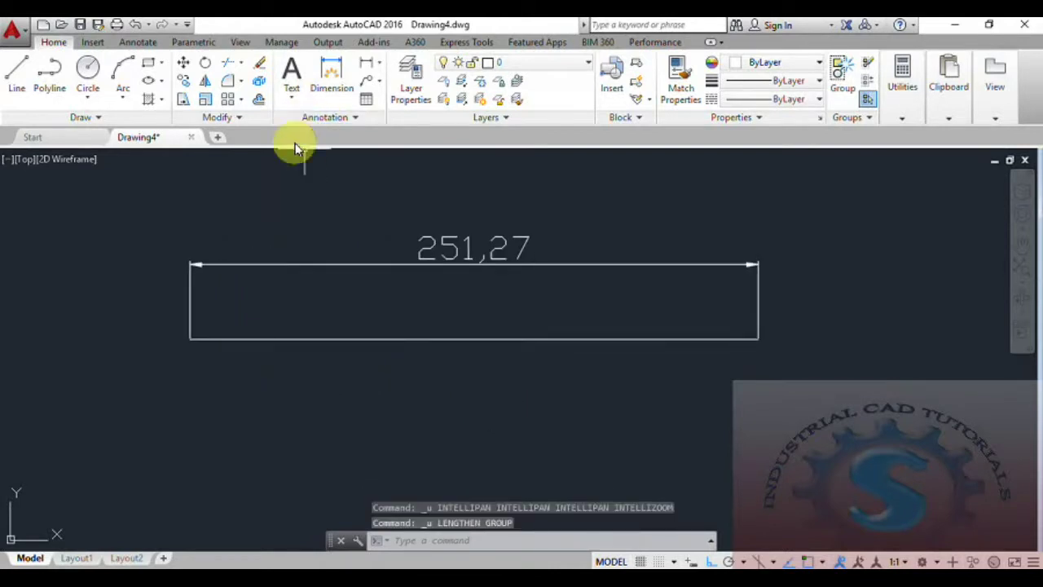
# Extend the line at both ends by a delta length of 150 each with the Lengthen command
pyautogui.click(244, 118)
pyautogui.click(220, 142)
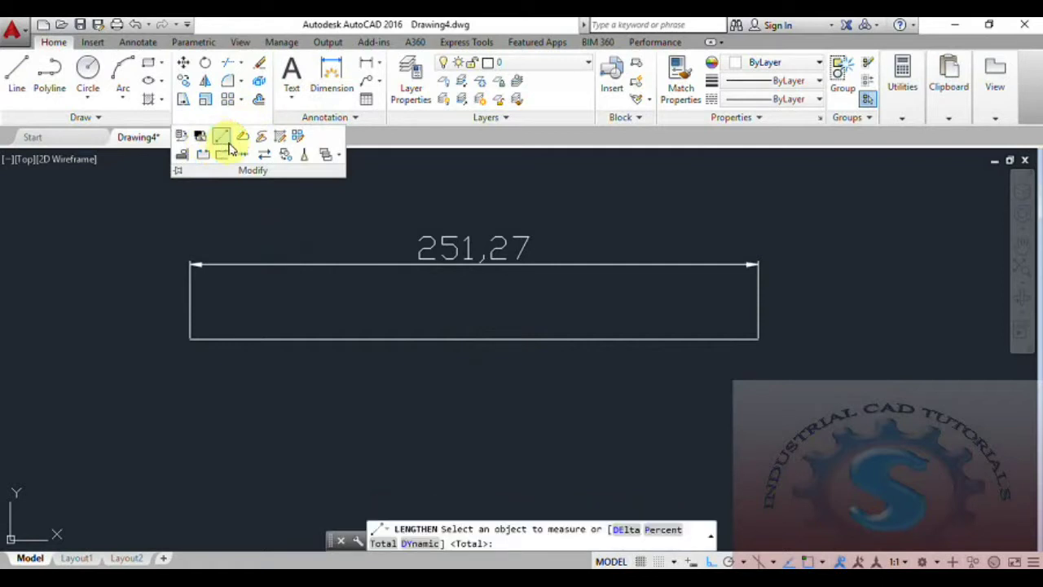
pyautogui.click(628, 531)
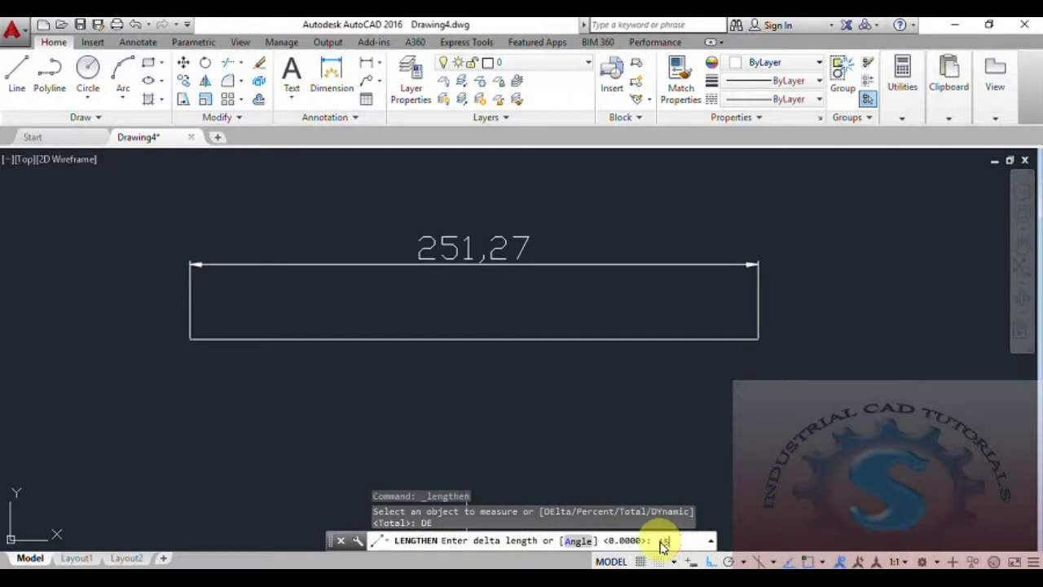
pyautogui.write('150')
pyautogui.press('Return')
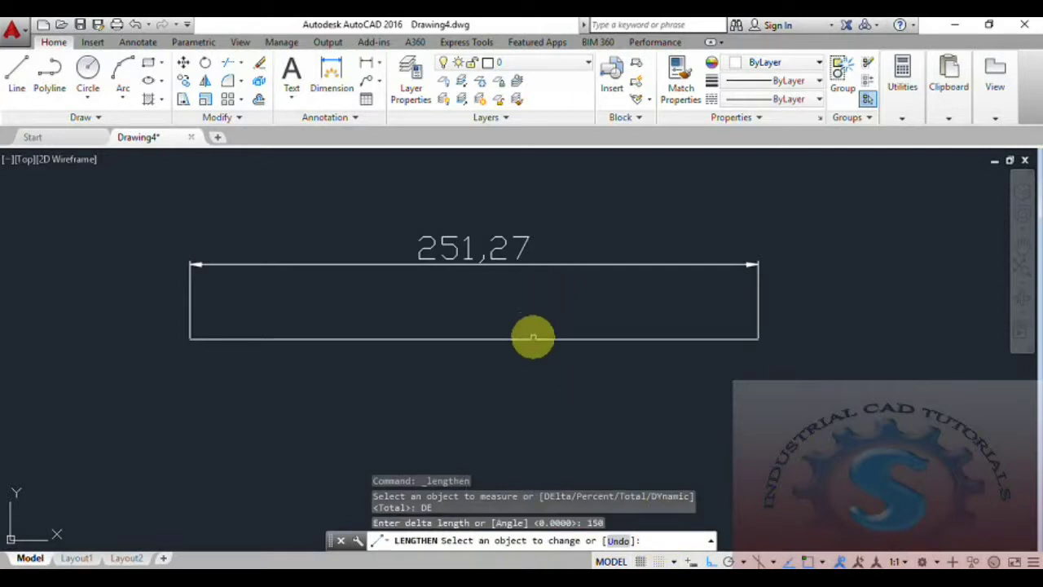
pyautogui.click(533, 337)
pyautogui.scroll(-3, 533, 340)
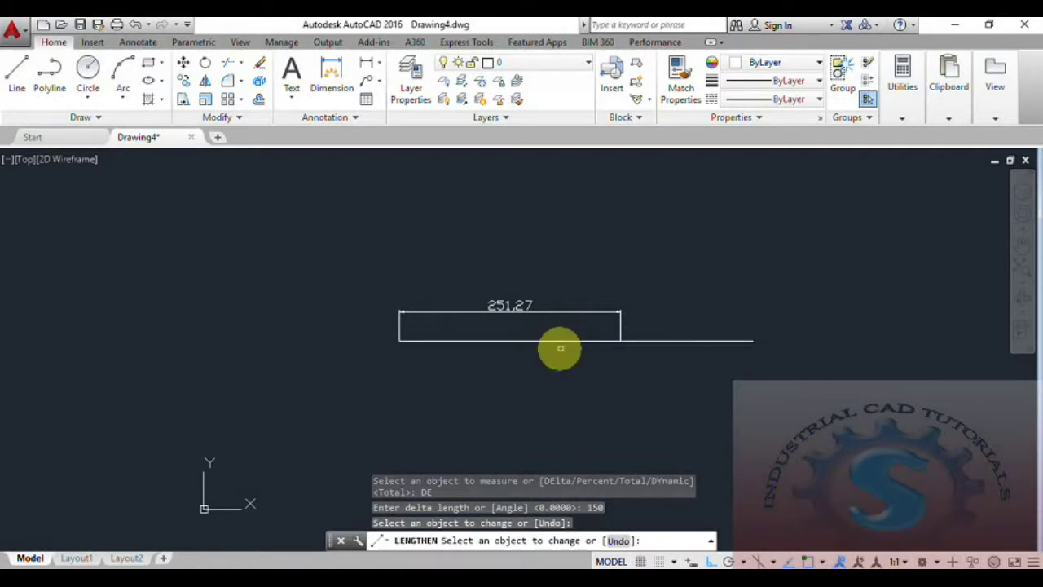
pyautogui.click(500, 340)
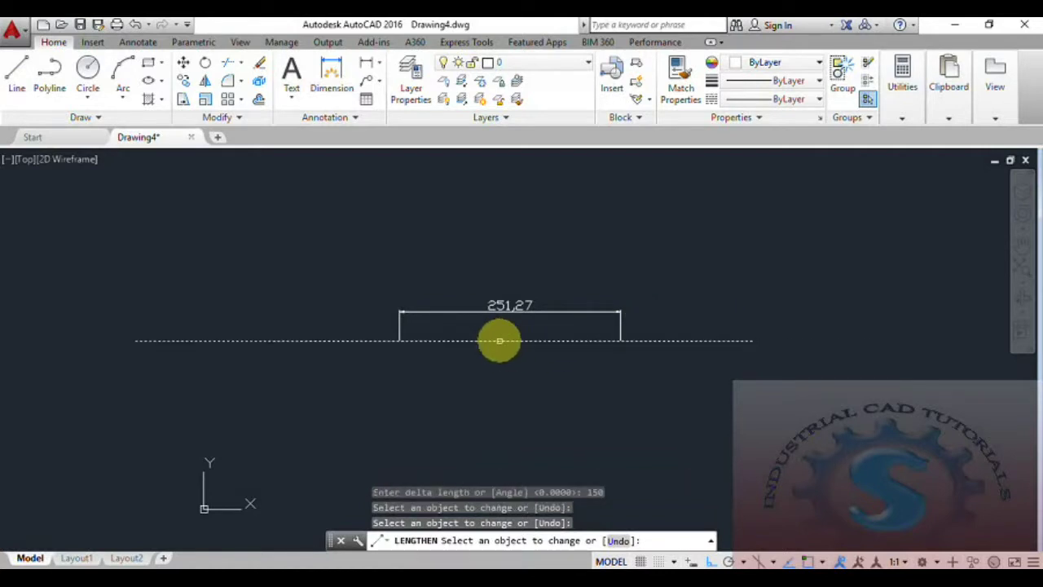
pyautogui.click(500, 340)
pyautogui.press('Return')
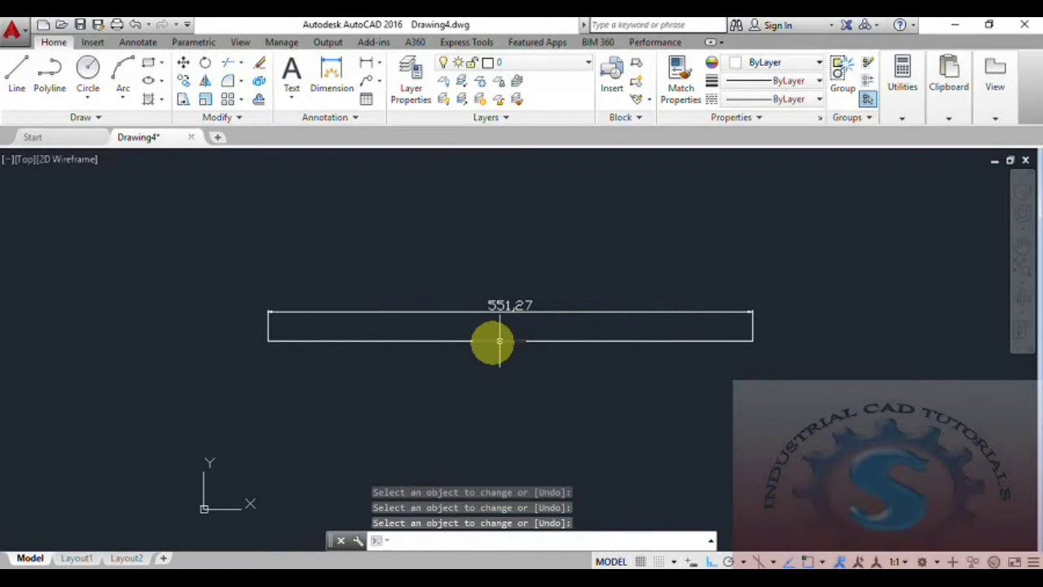
# Undo the delta lengthening of the line
pyautogui.scroll(2, 500, 340)
pyautogui.scroll(-2, 510, 303)
pyautogui.scroll(2, 496, 310)
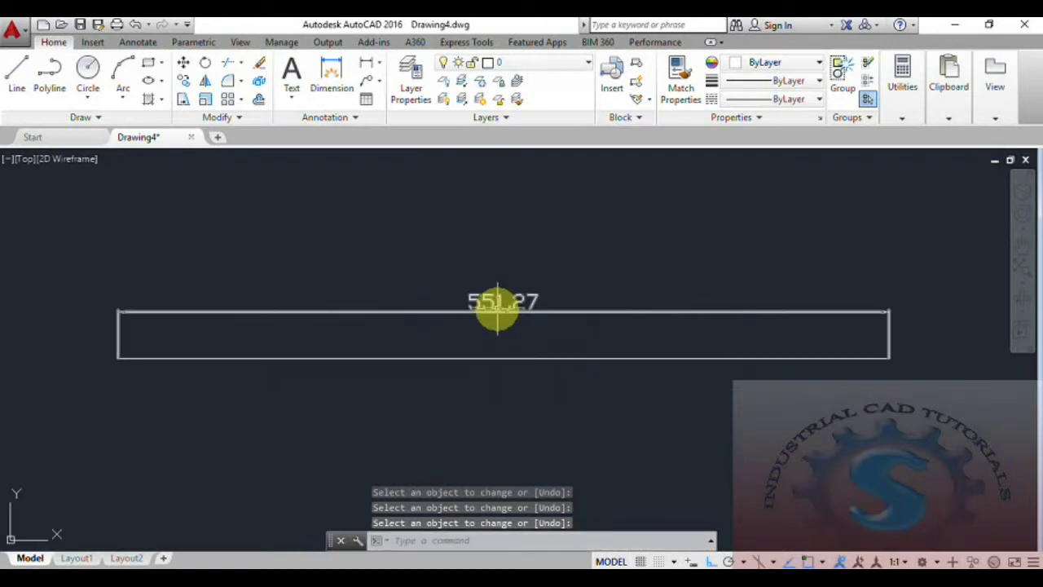
pyautogui.hotkey('ctrl', 'z')
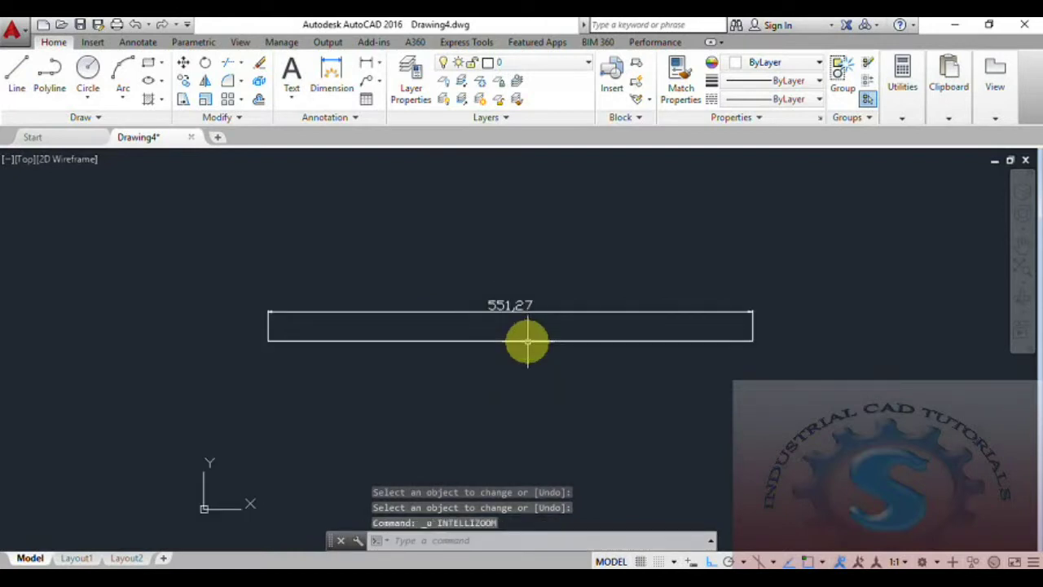
pyautogui.hotkey('ctrl', 'z')
pyautogui.moveTo(527, 340); pyautogui.dragTo(513, 375, button='middle')
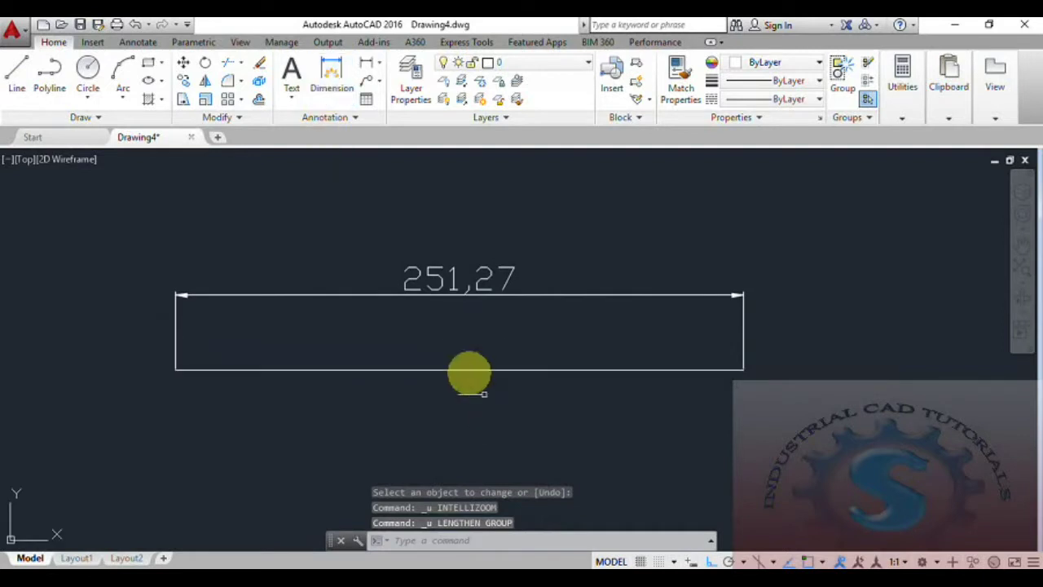
# Shorten the line to 50 percent of its length with the Percent option of Lengthen, and undo that change
pyautogui.click(239, 118)
pyautogui.click(210, 135)
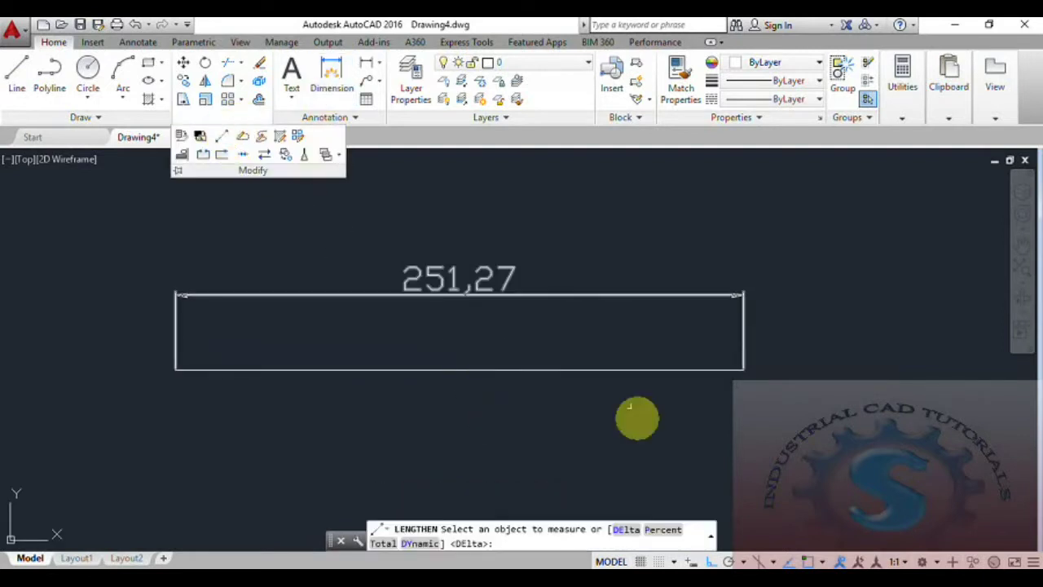
pyautogui.click(663, 531)
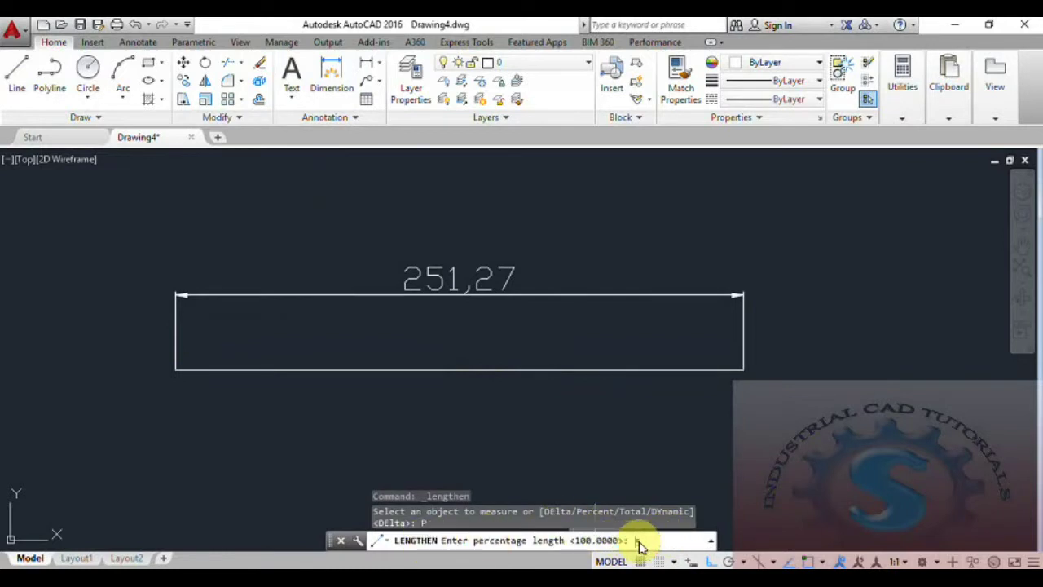
pyautogui.write('50')
pyautogui.press('Return')
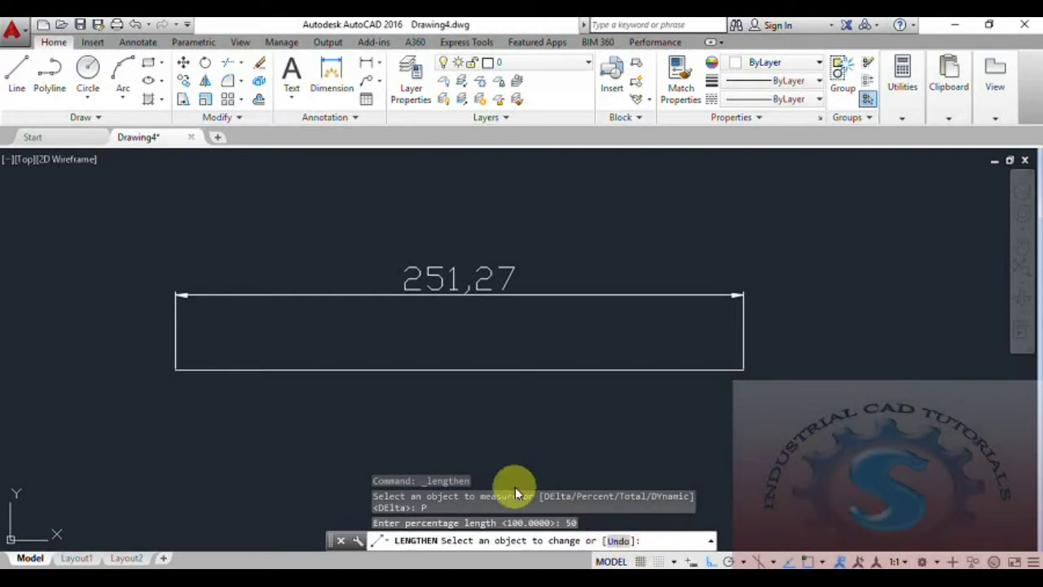
pyautogui.click(524, 371)
pyautogui.press('Return')
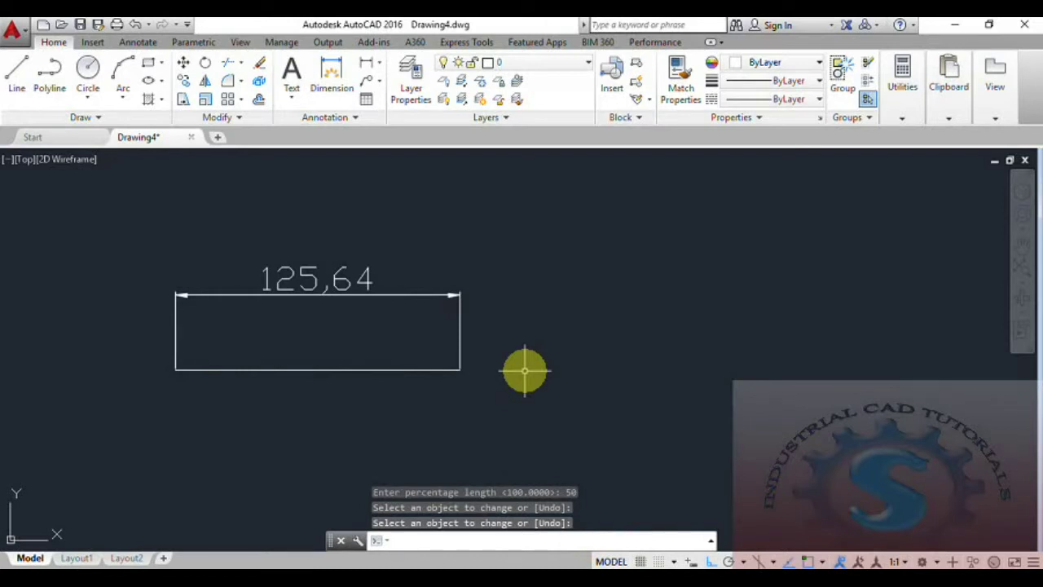
pyautogui.hotkey('ctrl', 'z')
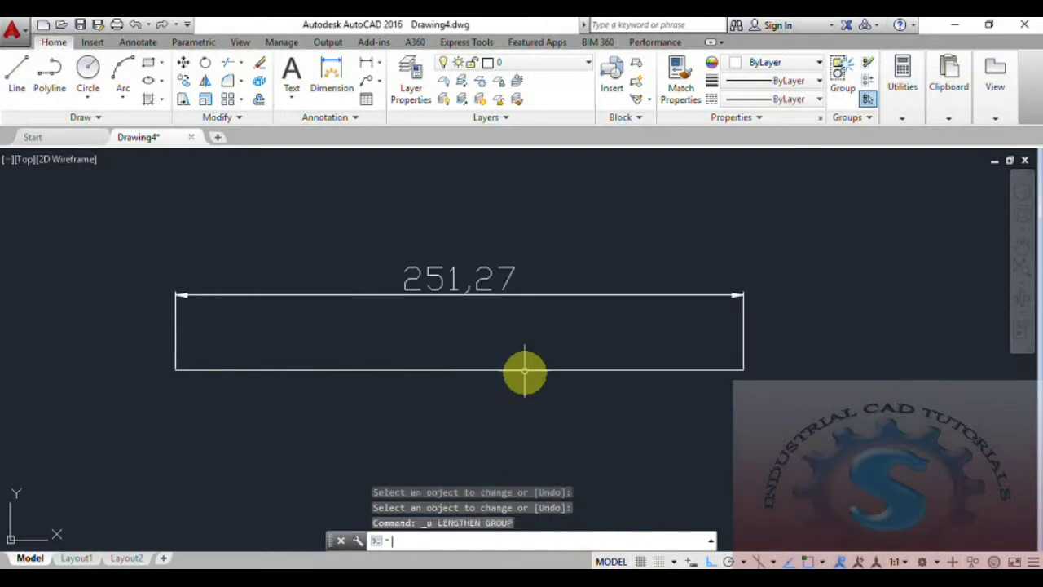
# Stretch the line's right end outward by about 58 with the Dynamic option of the Lengthen command
pyautogui.click(216, 118)
pyautogui.click(204, 140)
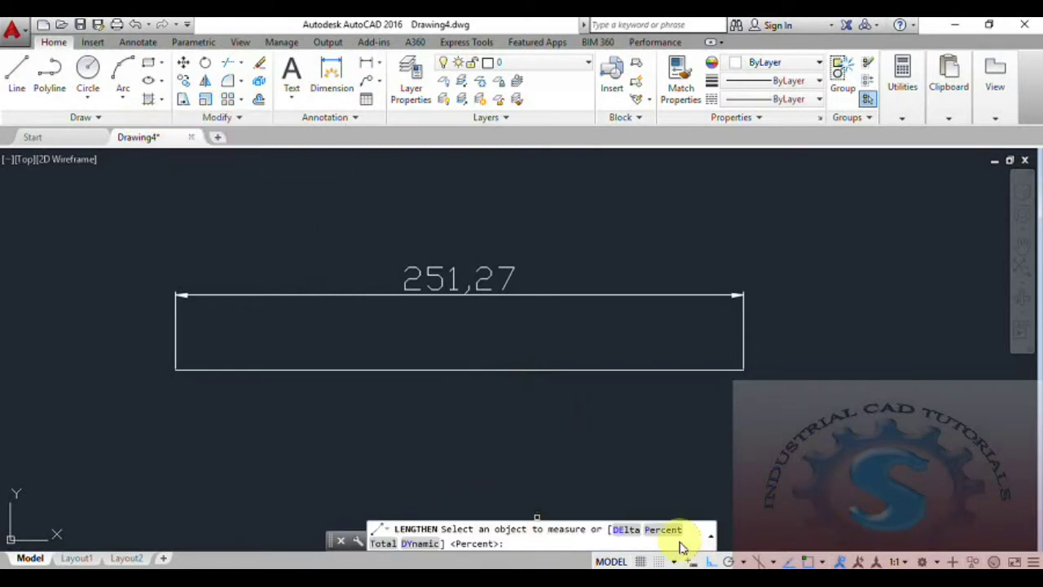
pyautogui.click(421, 544)
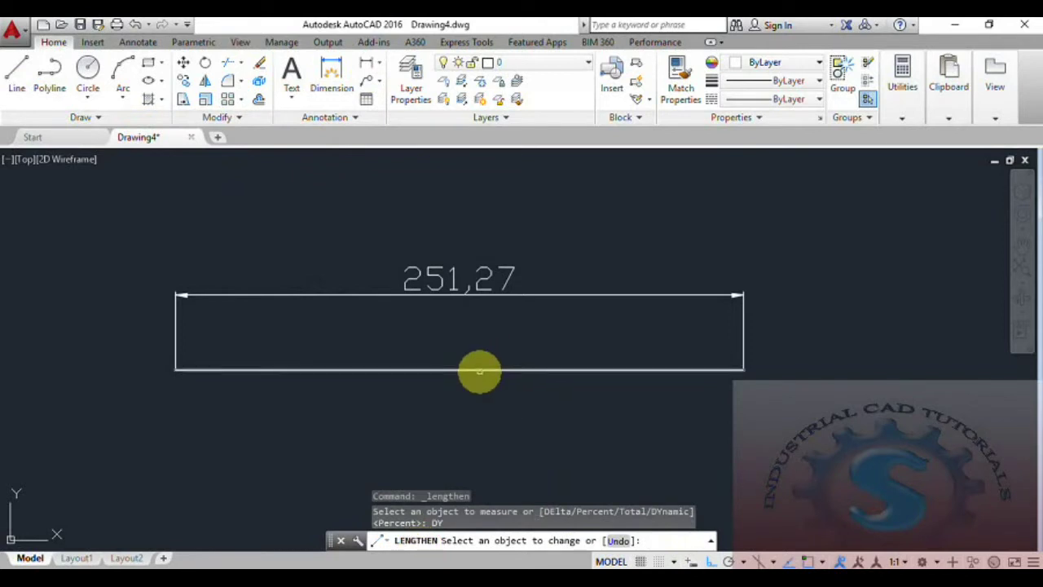
pyautogui.click(479, 371)
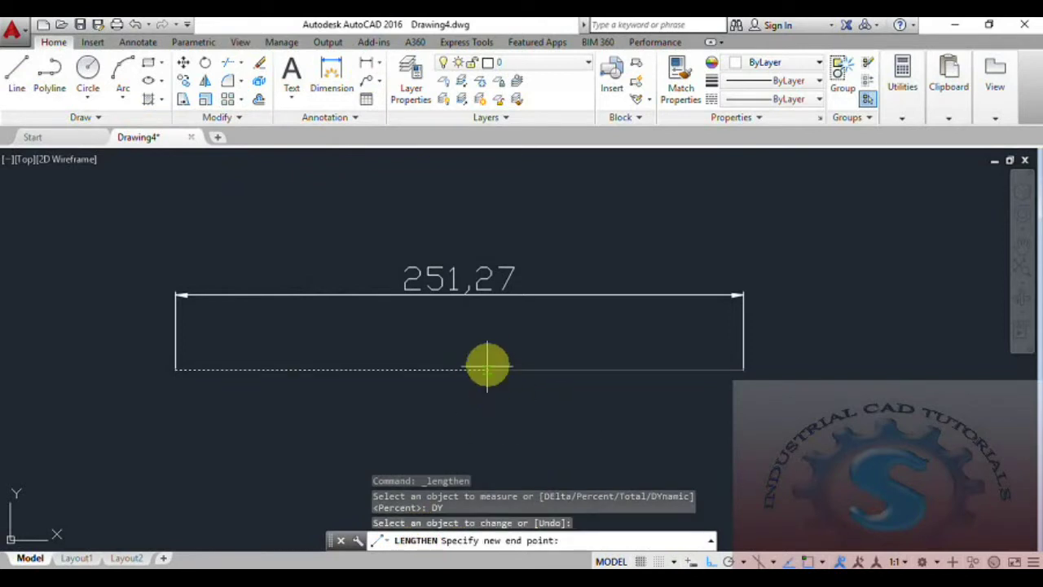
pyautogui.moveTo(788, 373); pyautogui.dragTo(644, 383, button='middle')
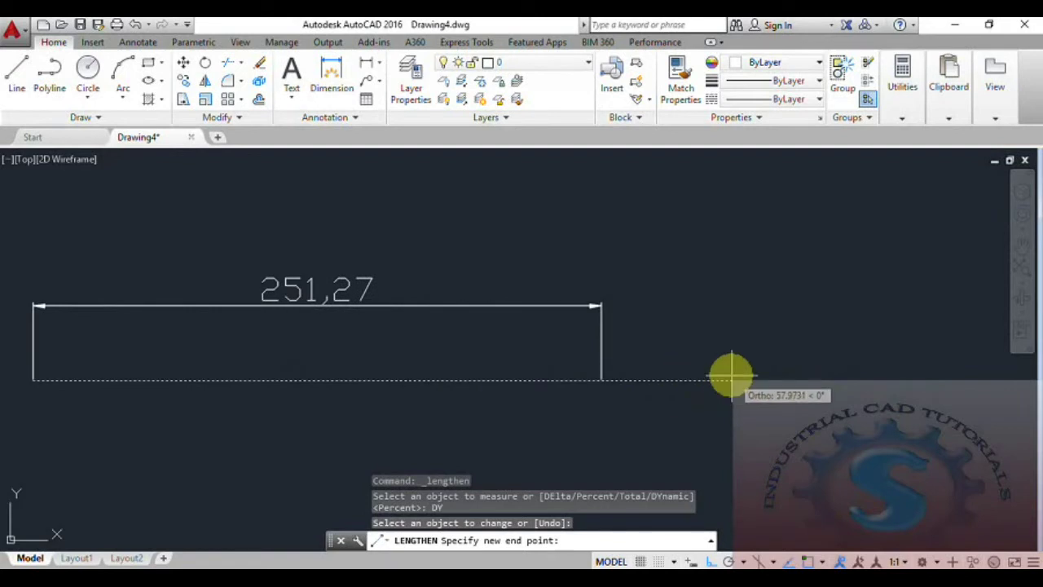
pyautogui.click(732, 376)
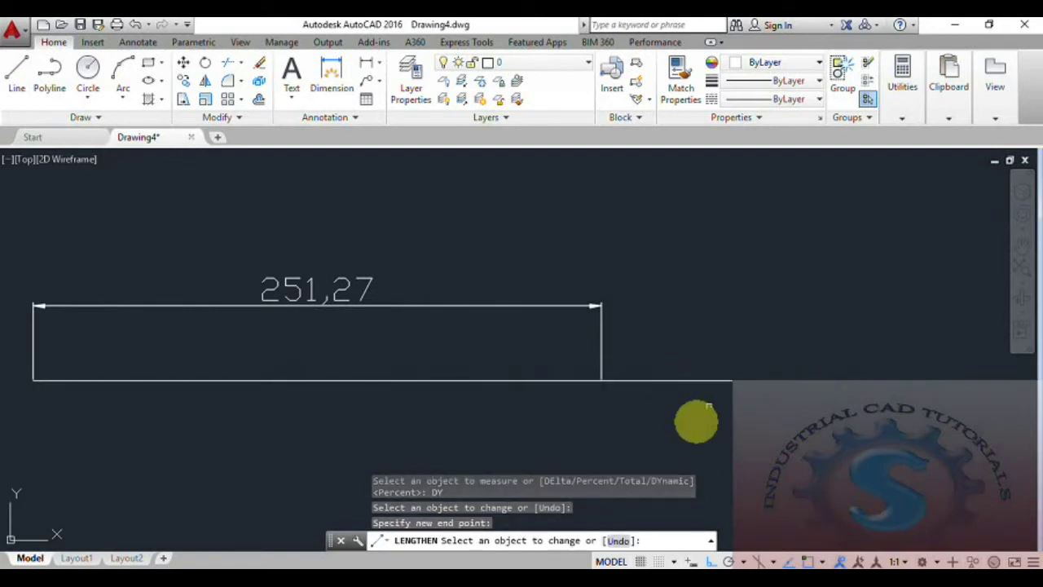
# Add a linear dimension across the full lengthened line, placed above the existing dimension
pyautogui.click(330, 72)
pyautogui.click(31, 379)
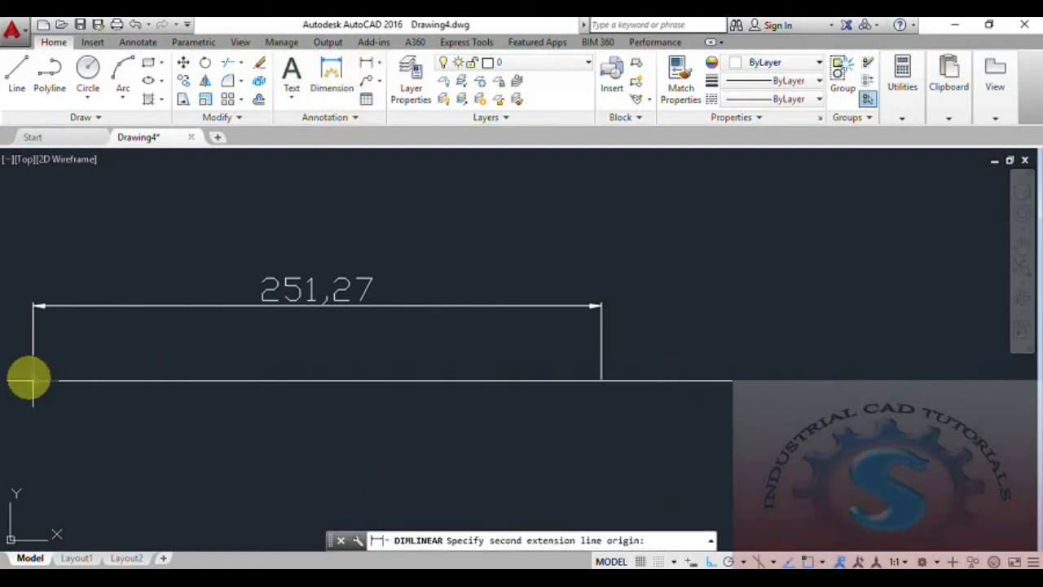
pyautogui.click(731, 380)
pyautogui.click(699, 242)
pyautogui.scroll(-2, 612, 401)
pyautogui.scroll(2, 608, 426)
pyautogui.scroll(-2, 606, 425)
pyautogui.scroll(2, 622, 421)
pyautogui.moveTo(642, 410); pyautogui.dragTo(645, 435, button='middle')
pyautogui.click(240, 117)
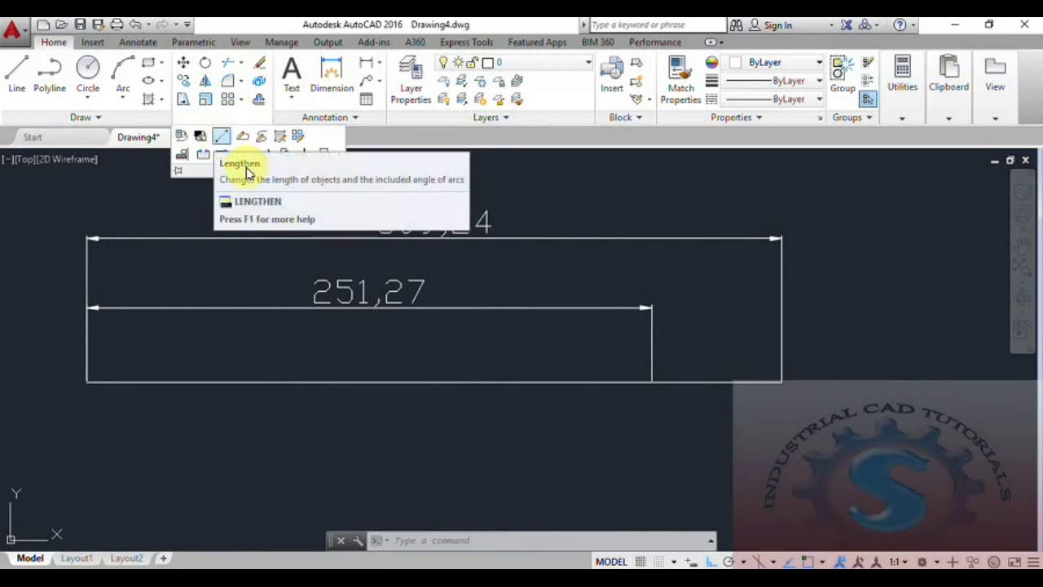
pyautogui.click(621, 194)
pyautogui.press('Escape')
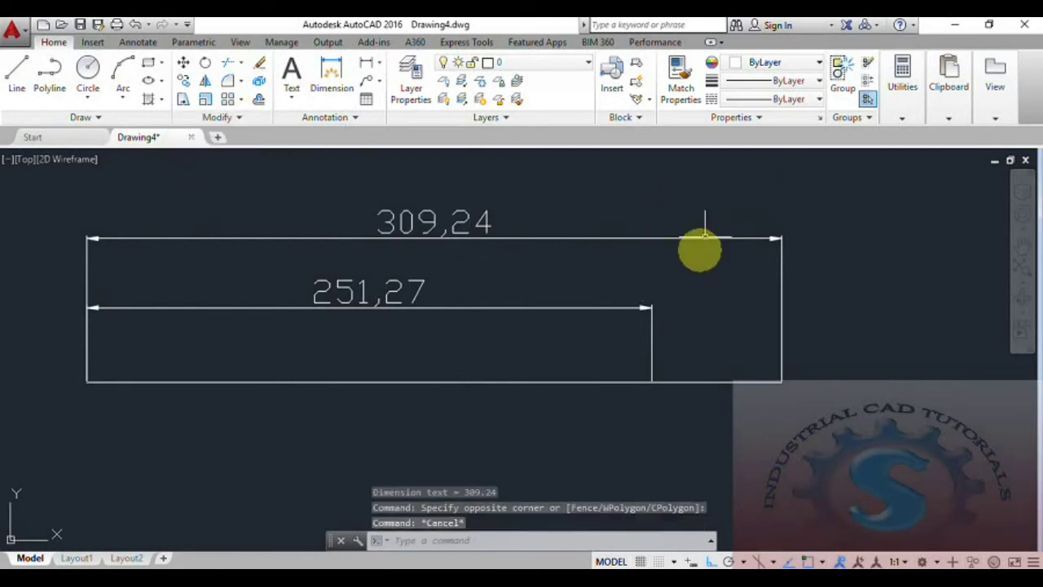